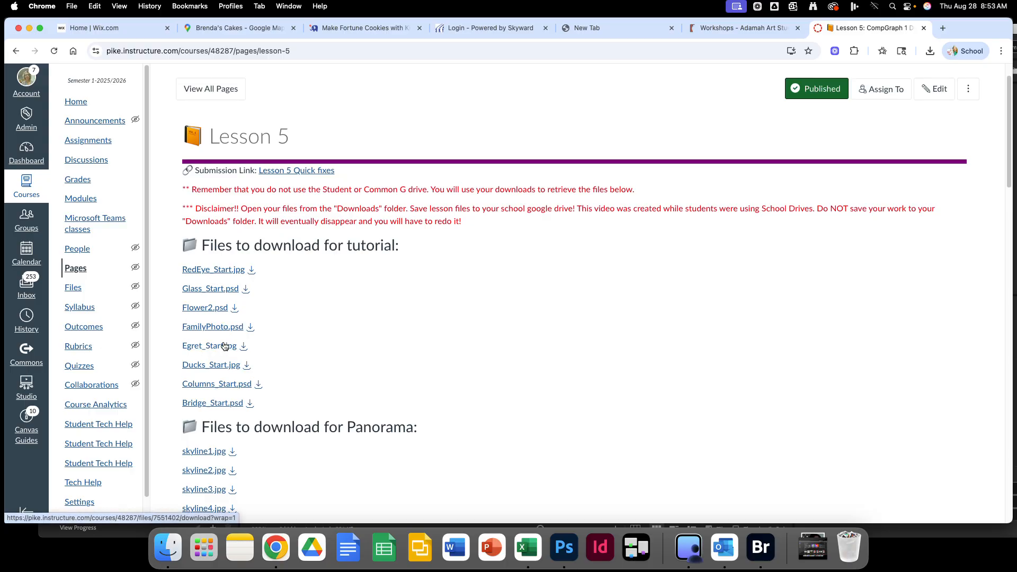
Download Egret_Start.jpg from the Lesson 5 page and bring Photoshop to the front.
left_click(243, 346)
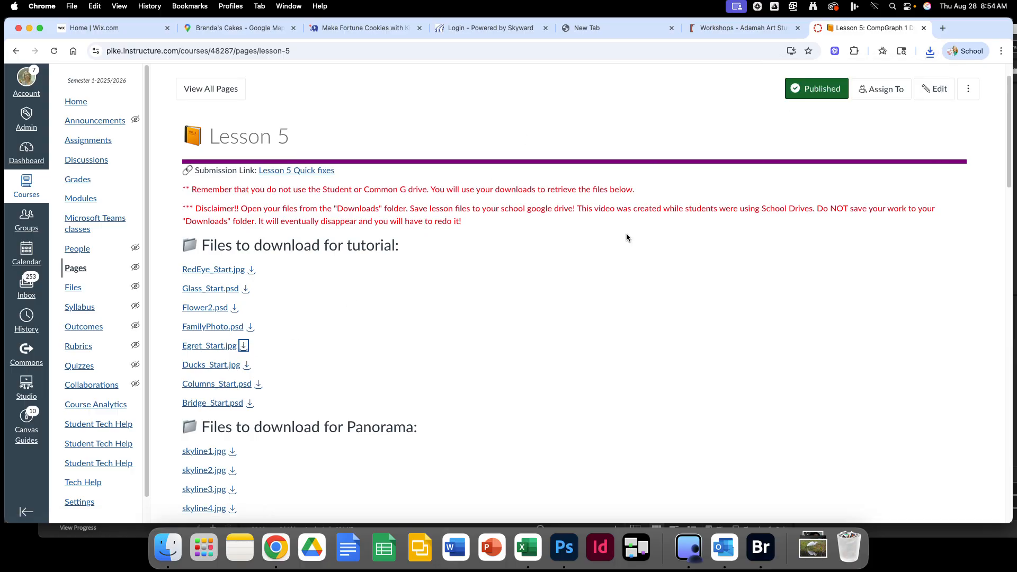
left_click(564, 548)
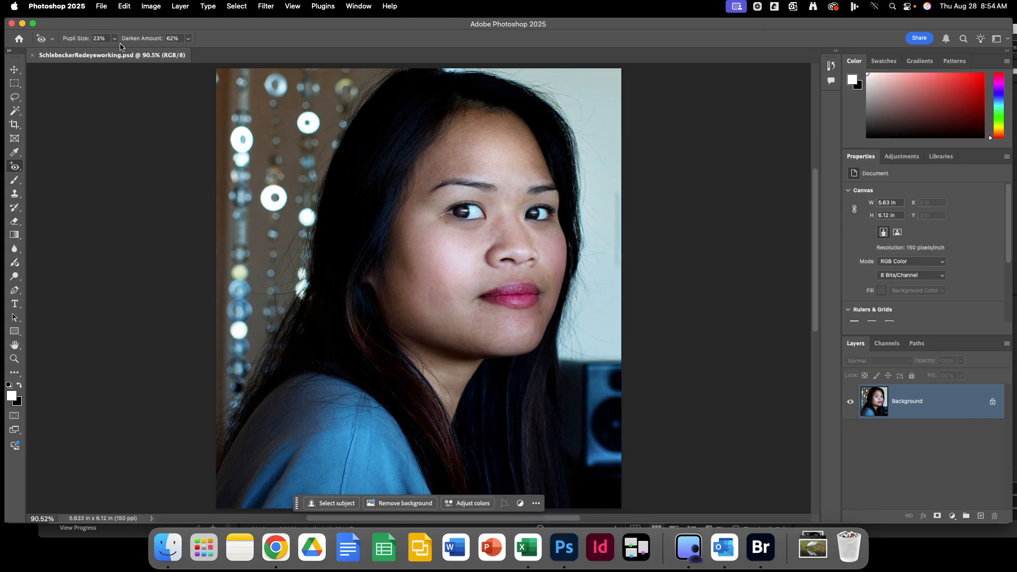
Open Egret_Start.jpg from Downloads using File > Open as Smart Object.
left_click(74, 7)
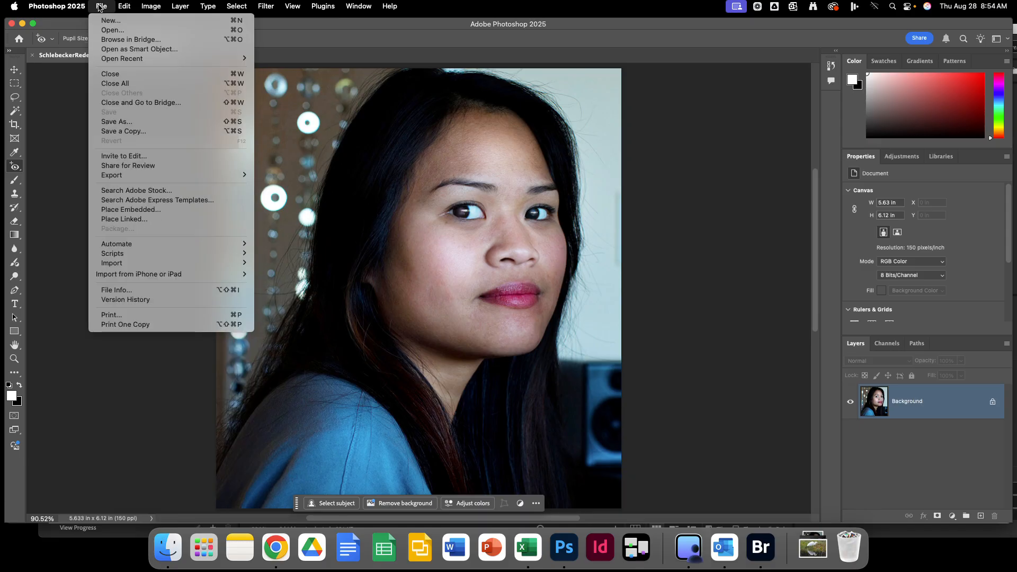
left_click(99, 7)
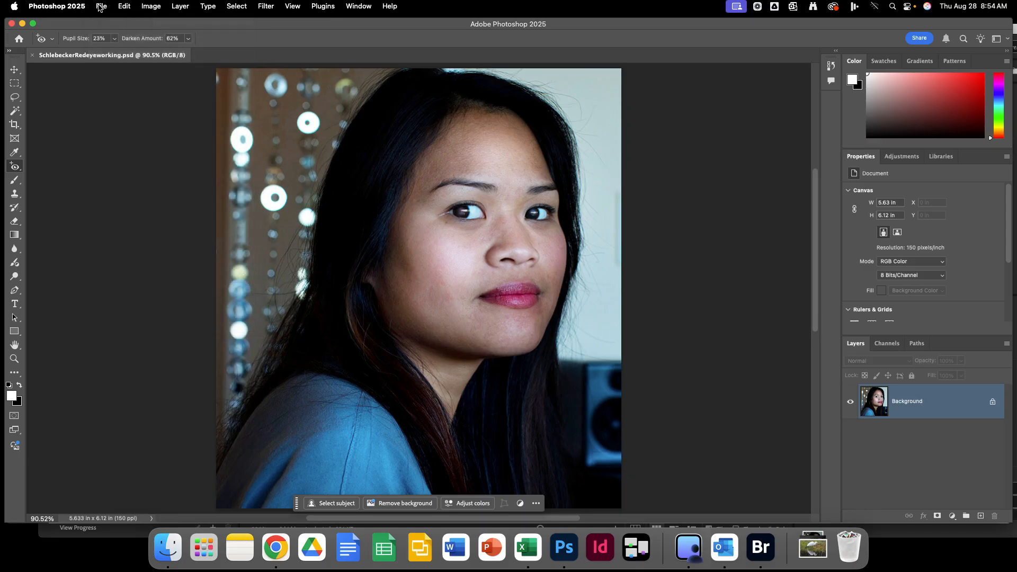
left_click(99, 7)
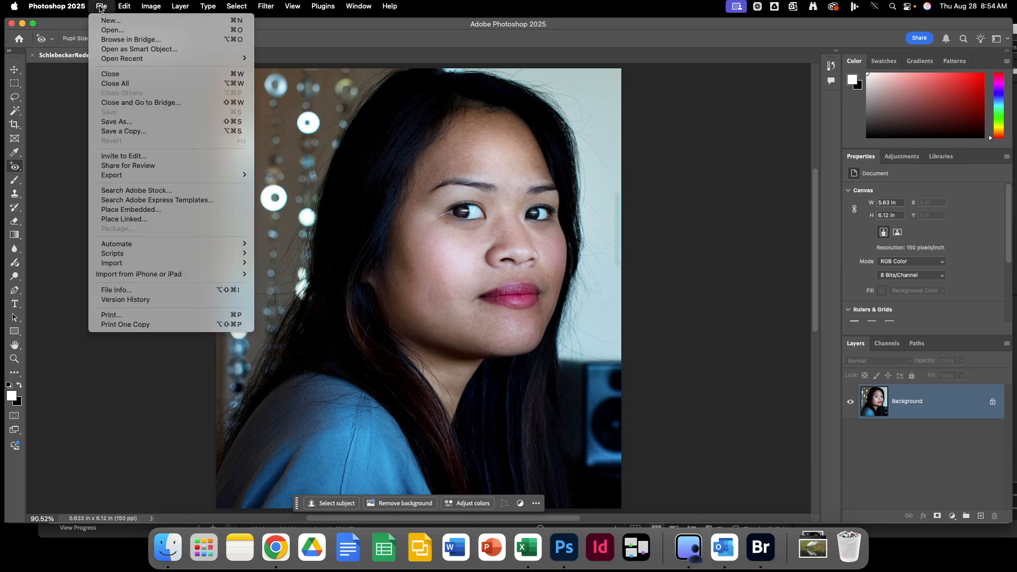
left_click(123, 49)
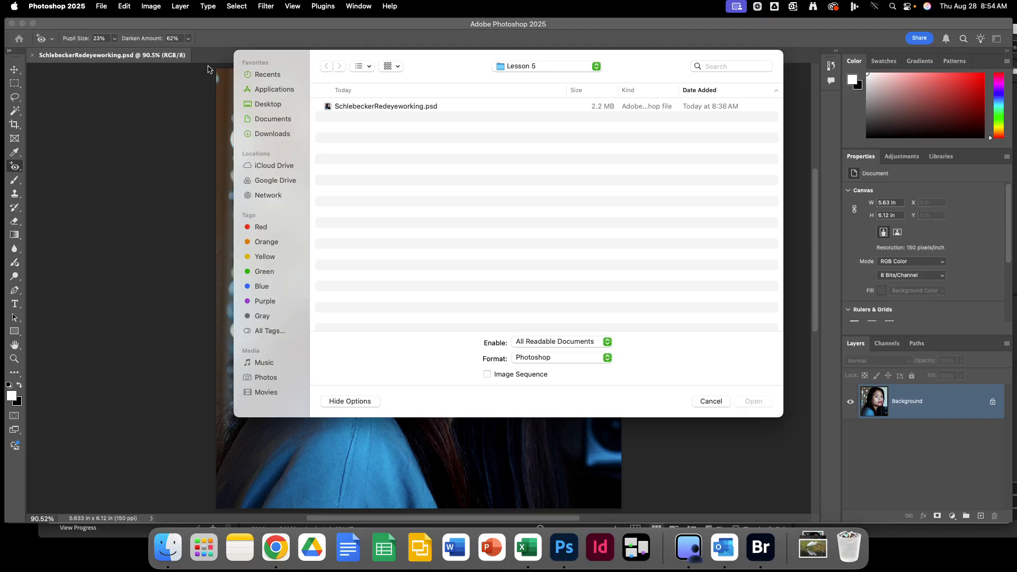
left_click(277, 136)
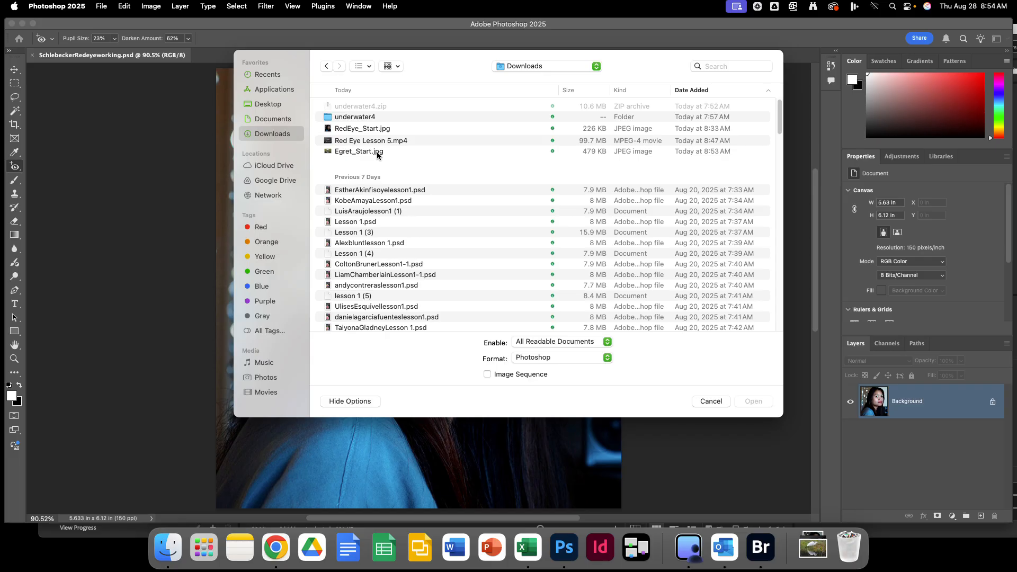
double_click(377, 152)
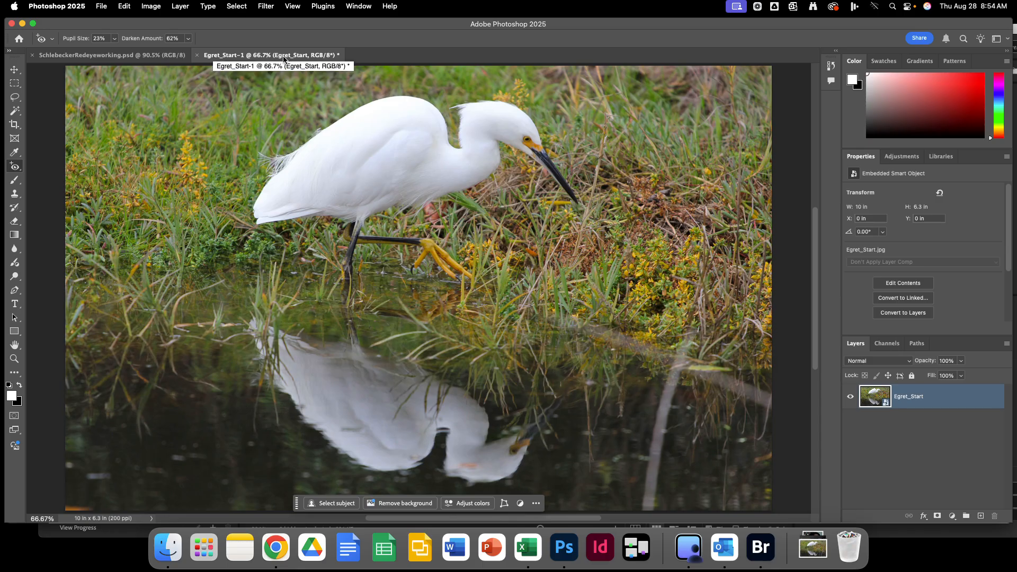
Start Save As and go to the Google Drive Photoshop Book lessons > Lesson 5 folder.
left_click(102, 7)
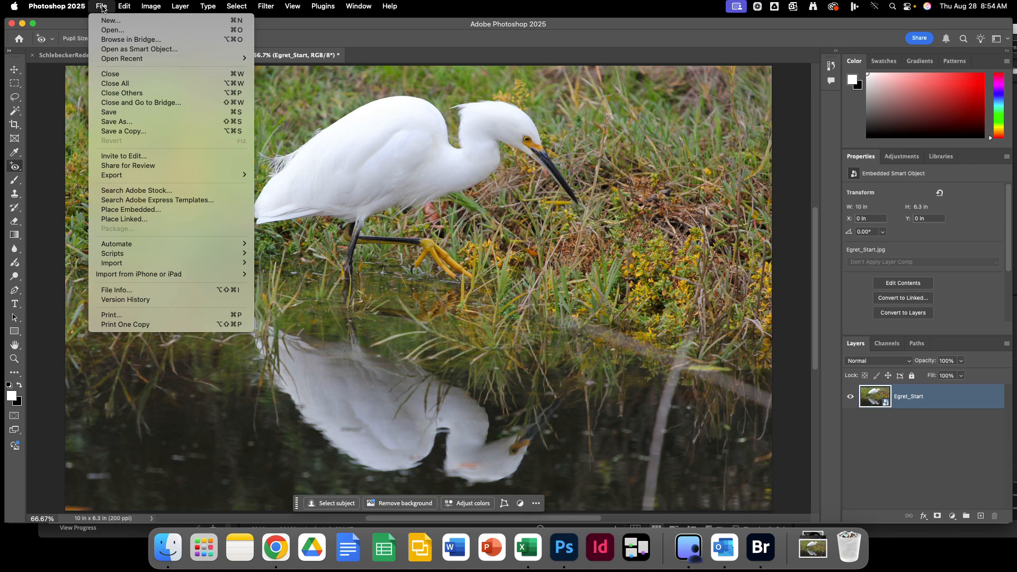
left_click(115, 121)
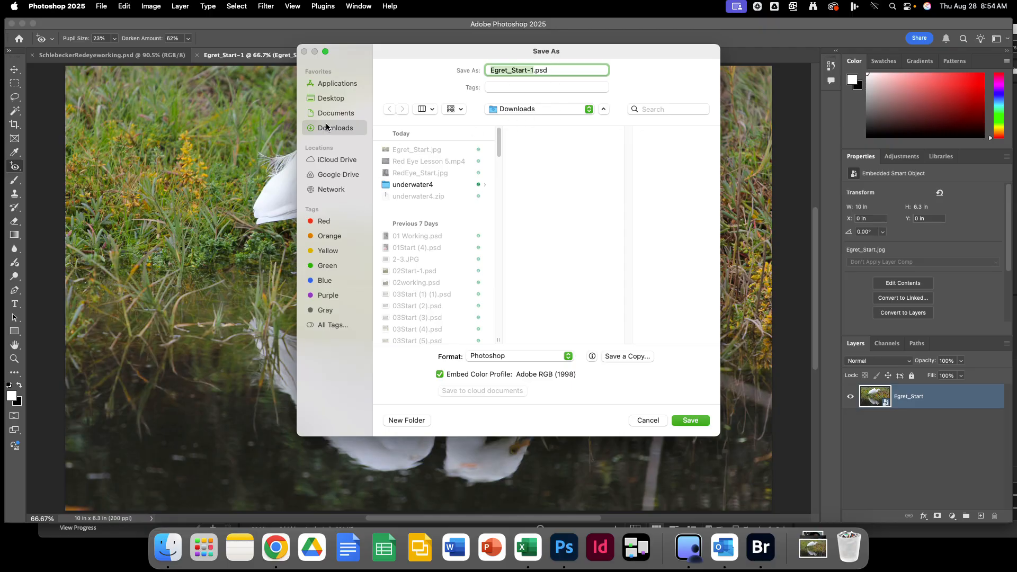
left_click(327, 176)
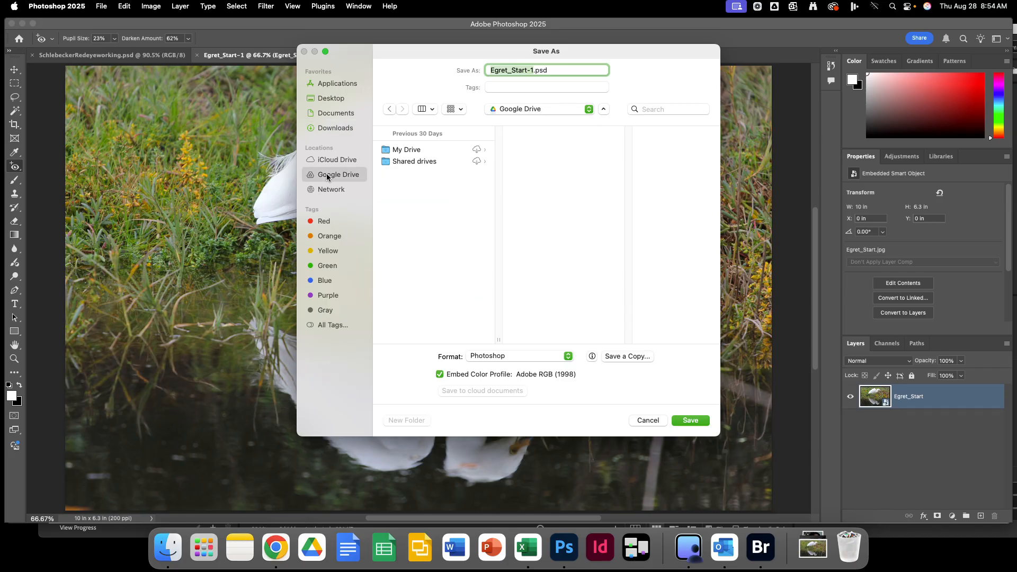
left_click(416, 152)
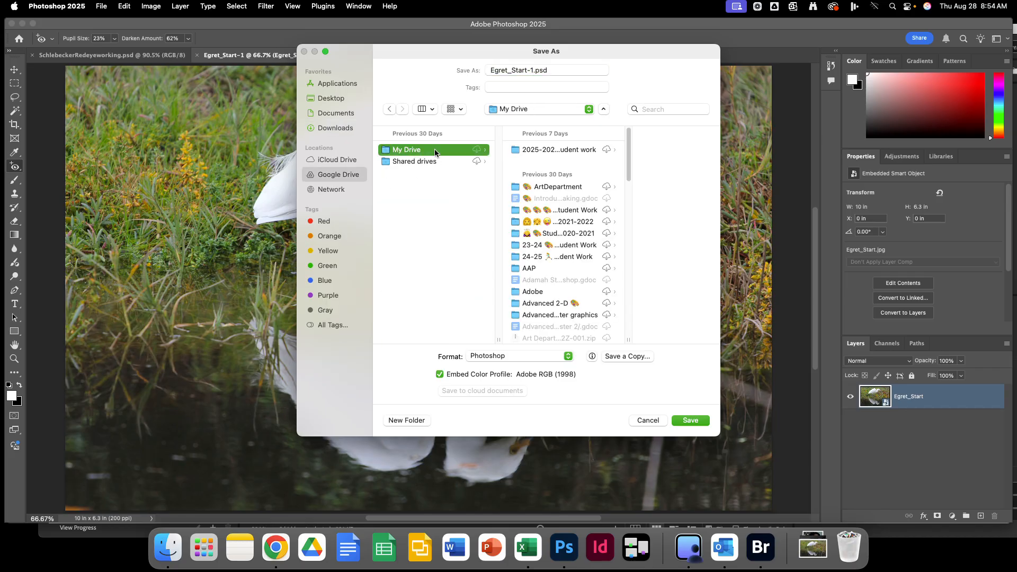
scroll(584, 191, "down", 2)
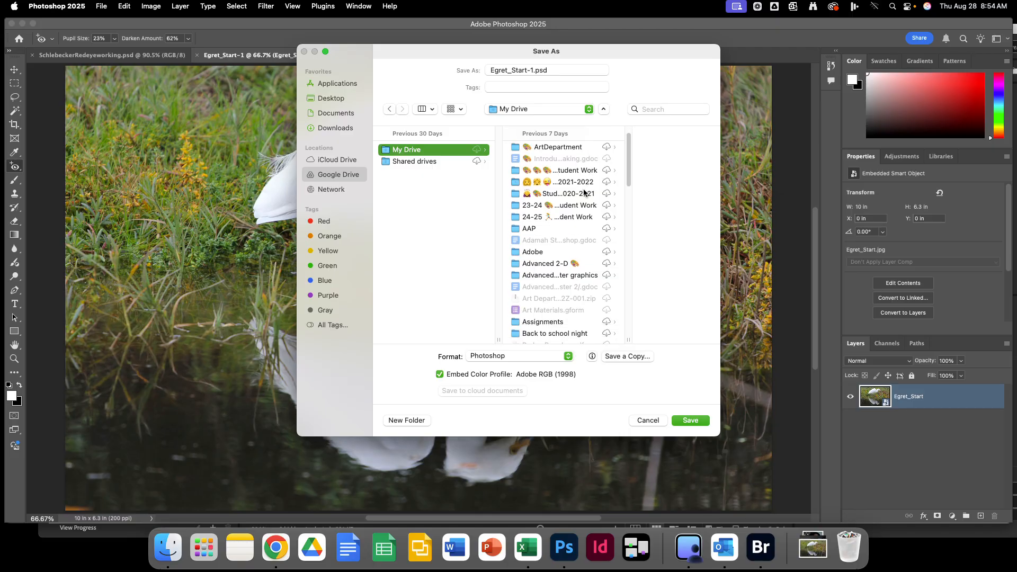
scroll(584, 193, "down", 7)
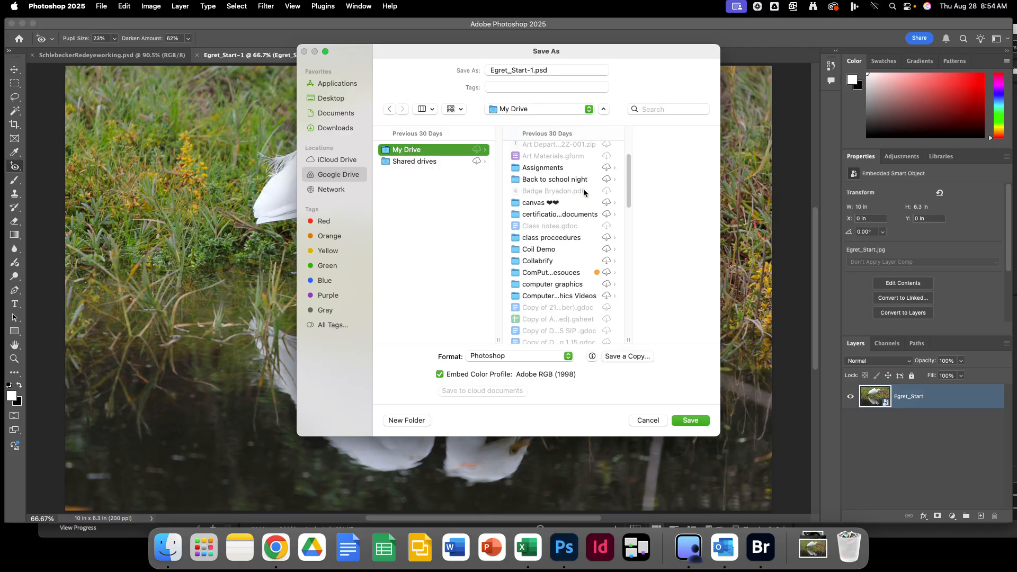
left_click(550, 272)
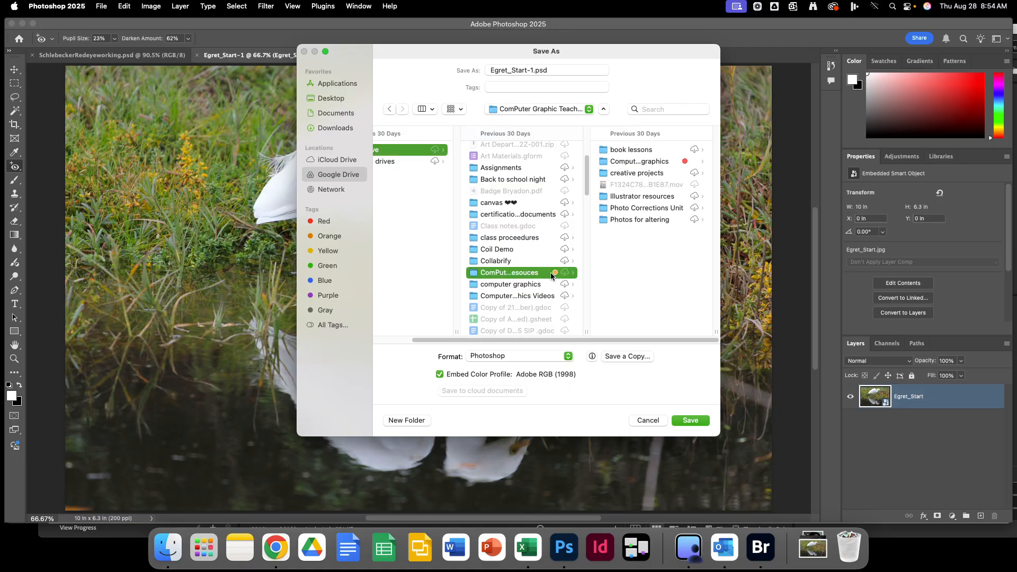
left_click(638, 151)
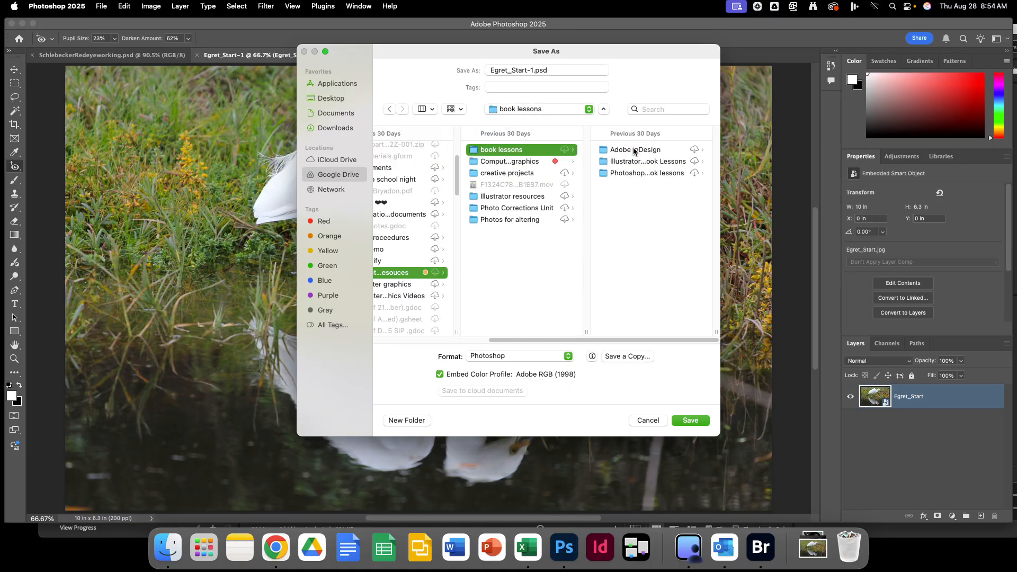
left_click(637, 174)
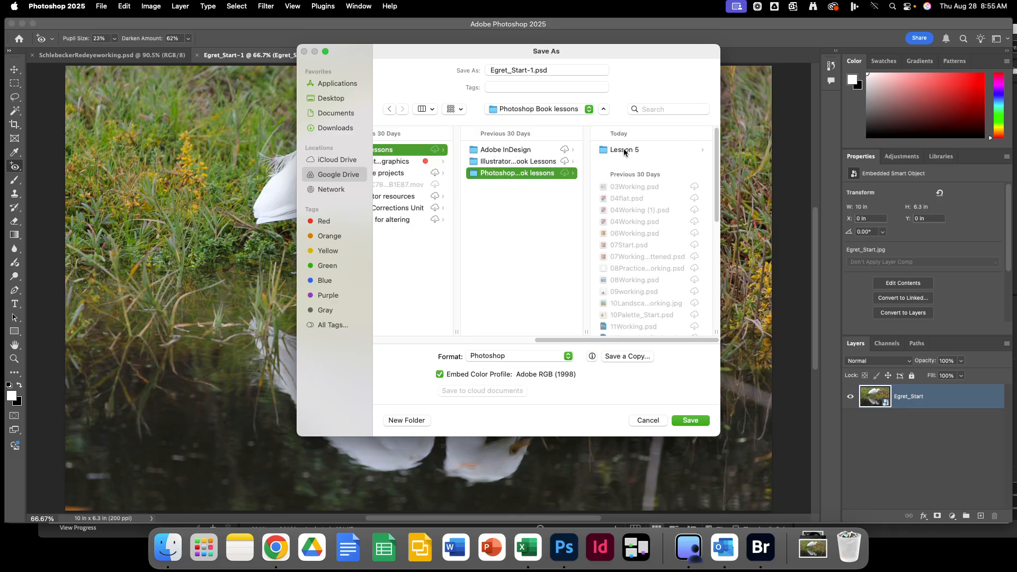
left_click(624, 150)
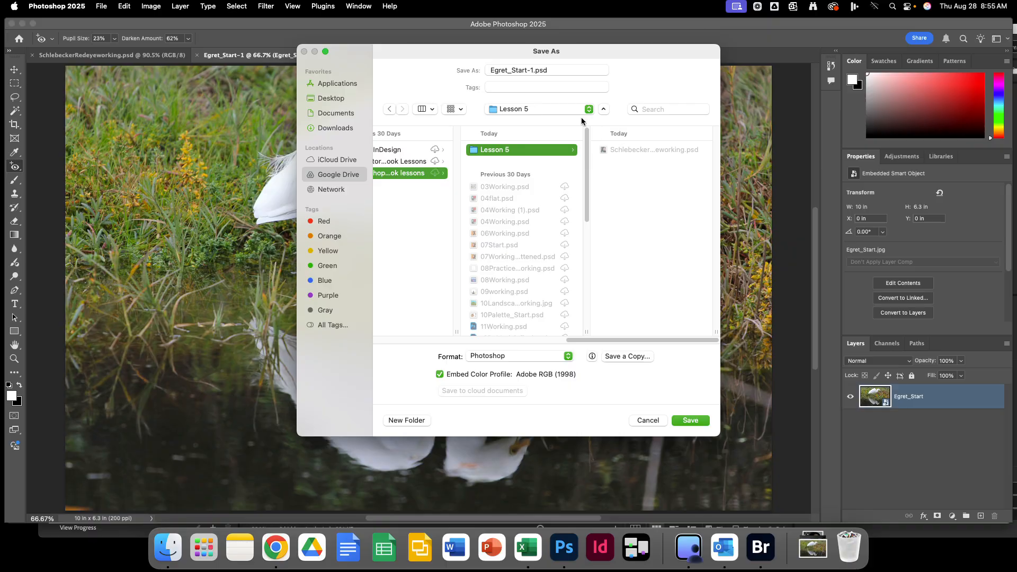
Name the file SchlebeckerEgret and save it in Photoshop PSD format.
double_click(516, 71)
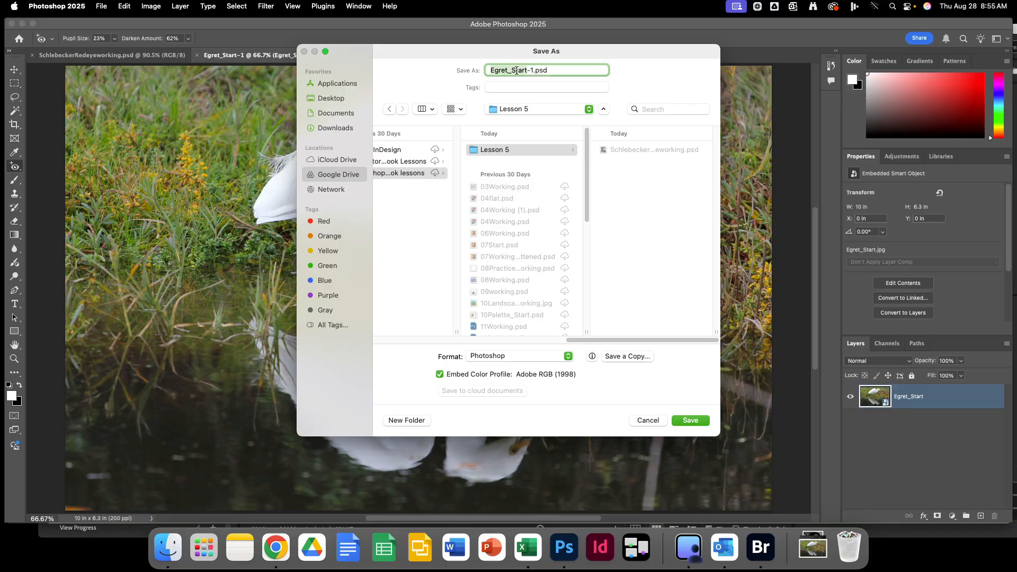
left_click(546, 69)
left_click_drag(470, 76, 490, 67)
type("SchlebeckerEgret")
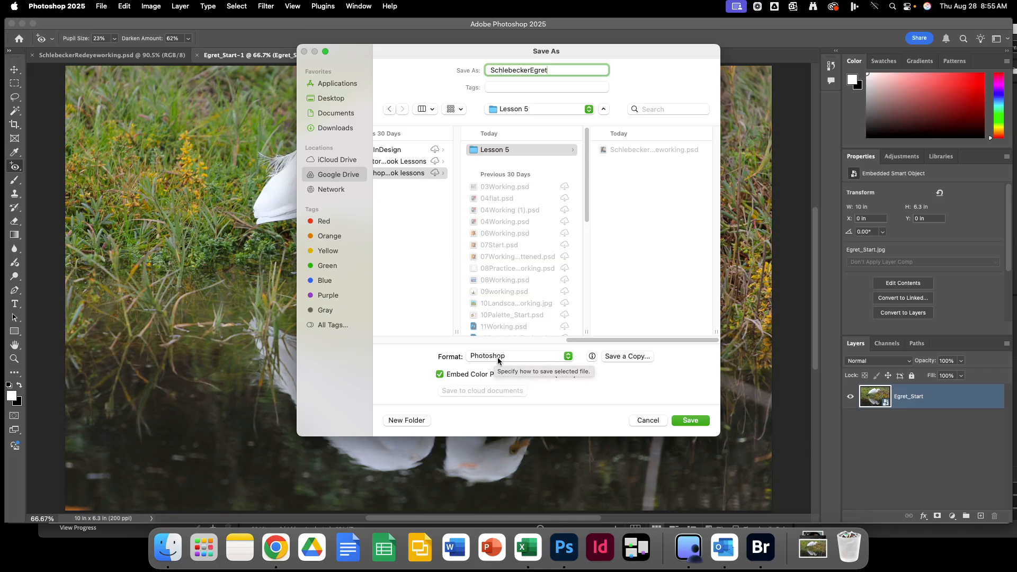
left_click(697, 421)
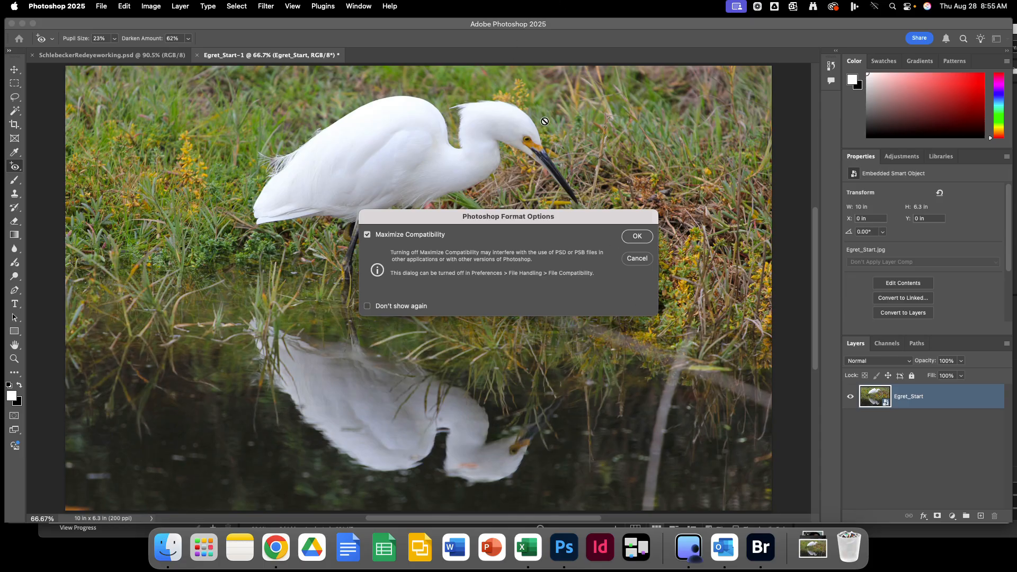
left_click(650, 239)
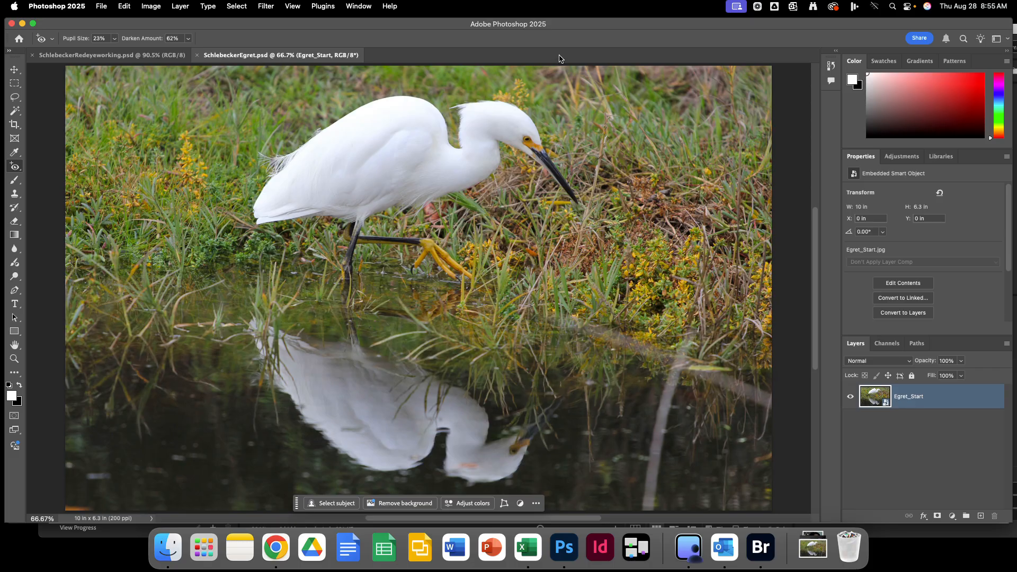
Show the Blur Gallery effects submenu from the Filter menu.
left_click(266, 7)
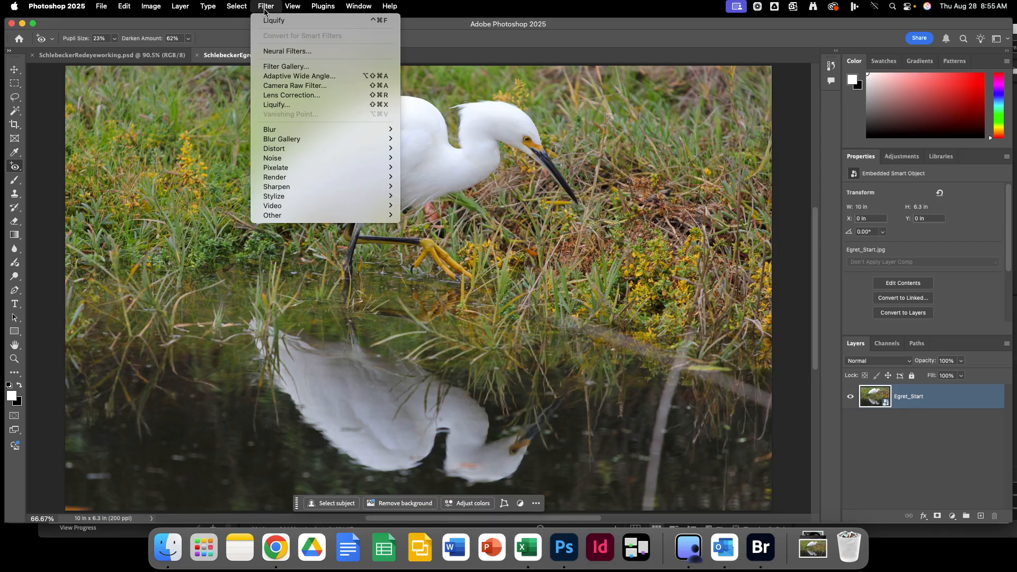
mouse_move(294, 139)
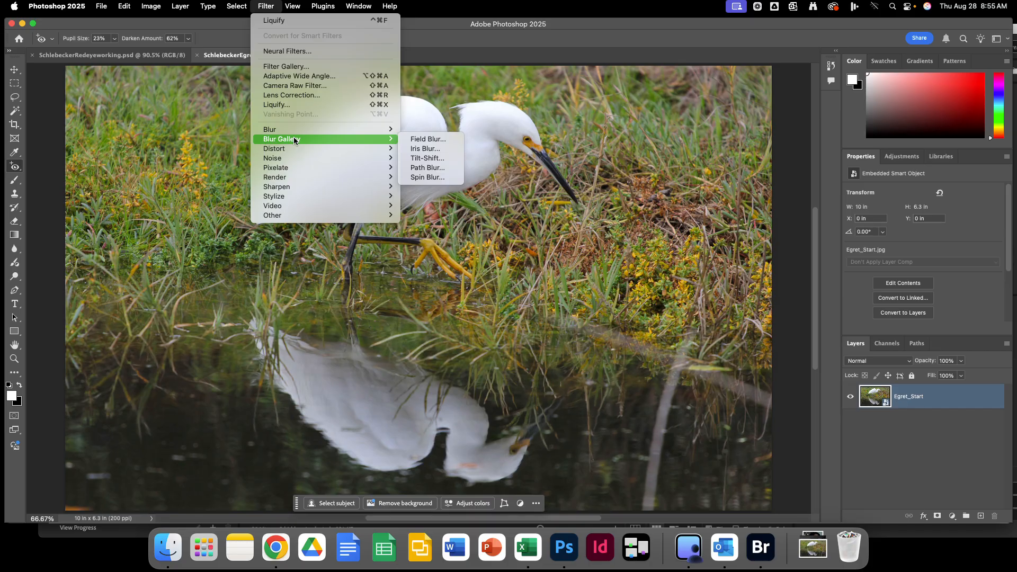
Apply a 15 px Iris Blur and move its centre pin onto the egret's body.
left_click(436, 152)
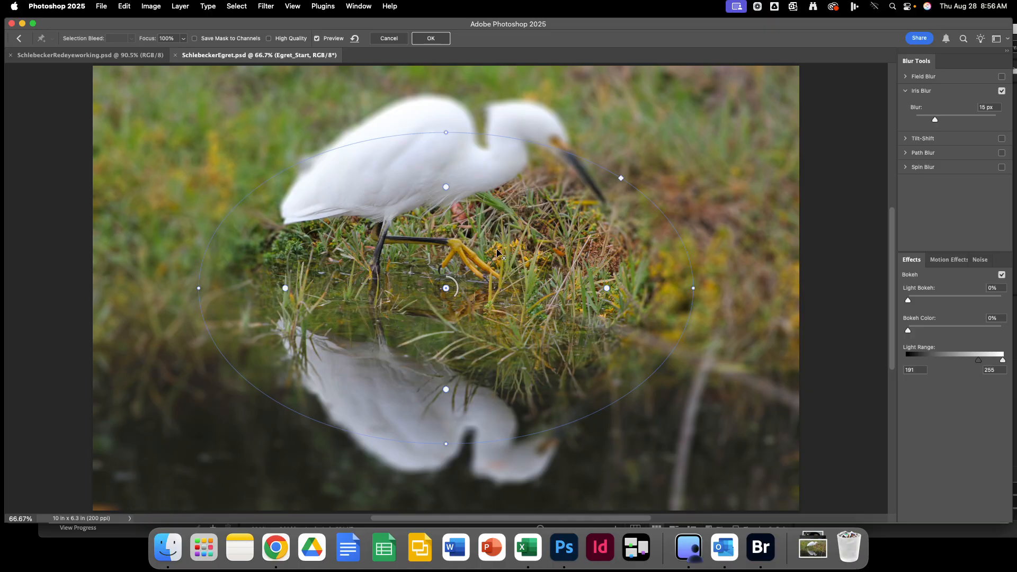
left_click_drag(446, 289, 423, 221)
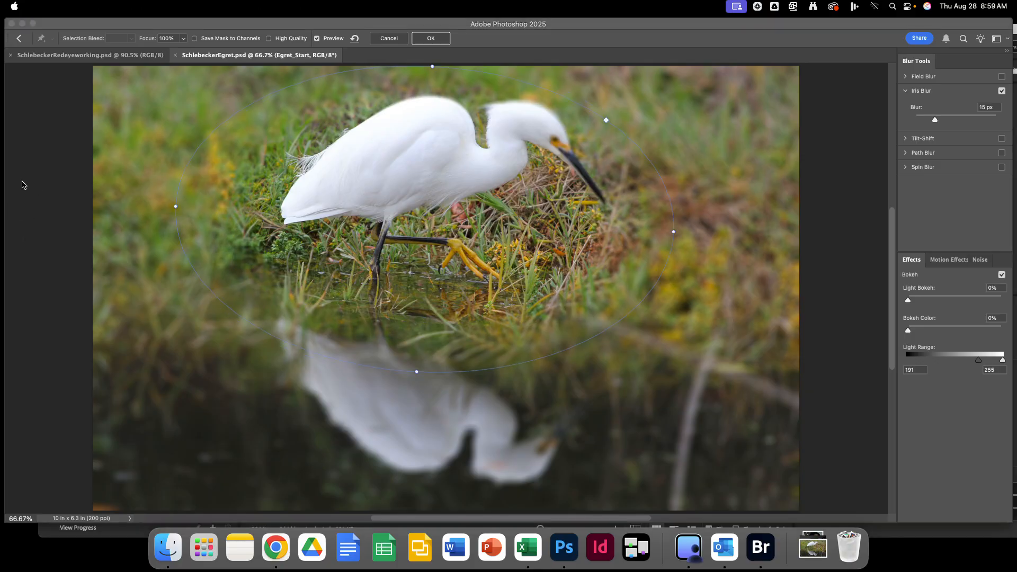
left_click(391, 138)
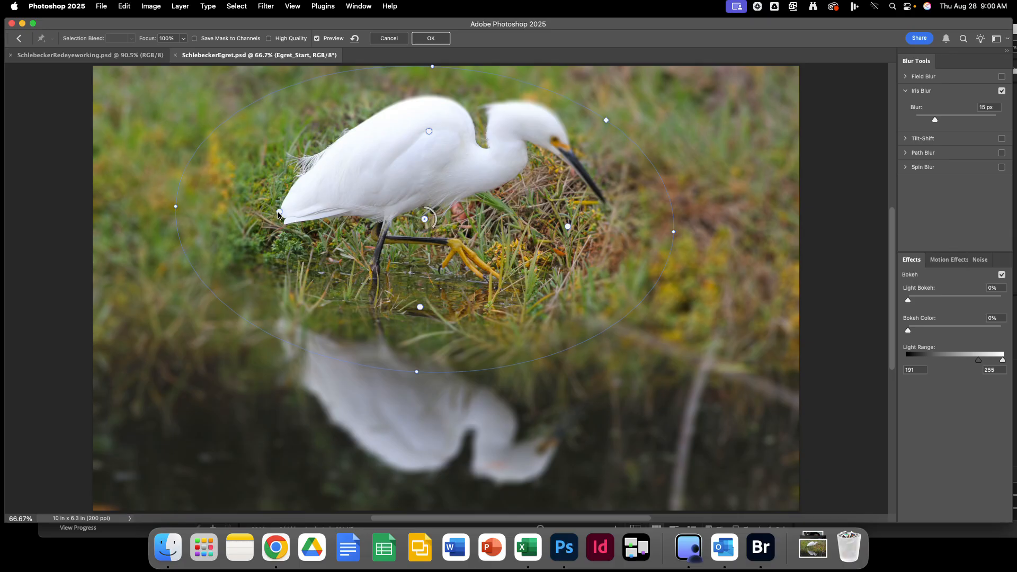
Widen the iris blur's sharp area around the egret, lower Blur to 5 px, and apply.
mouse_move(278, 212)
left_mouse_down()
mouse_move(319, 202)
mouse_move(279, 198)
mouse_move(379, 193)
mouse_move(284, 212)
left_mouse_up()
left_click_drag(309, 208, 281, 214)
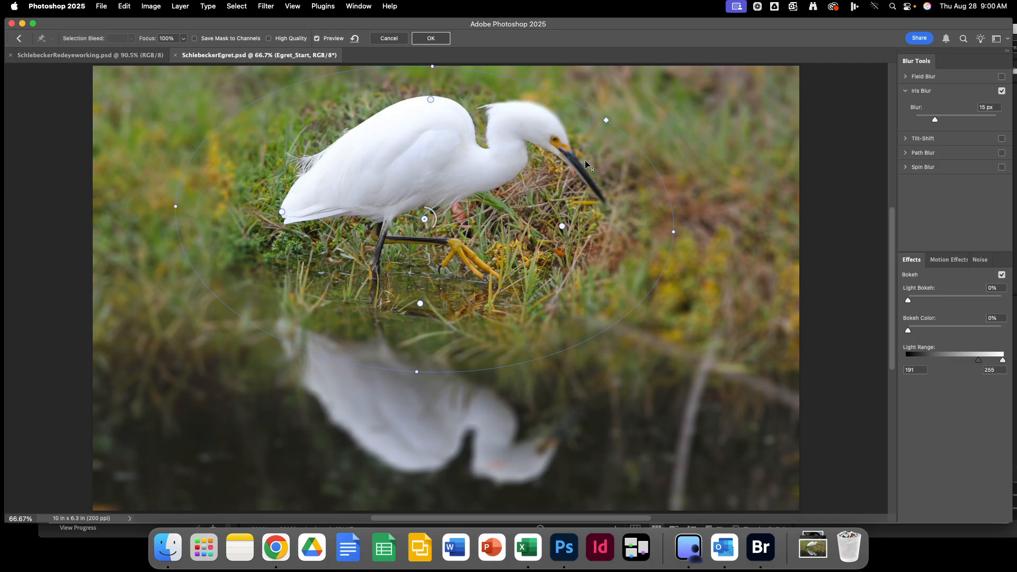
left_click_drag(562, 226, 574, 181)
left_click_drag(572, 226, 606, 228)
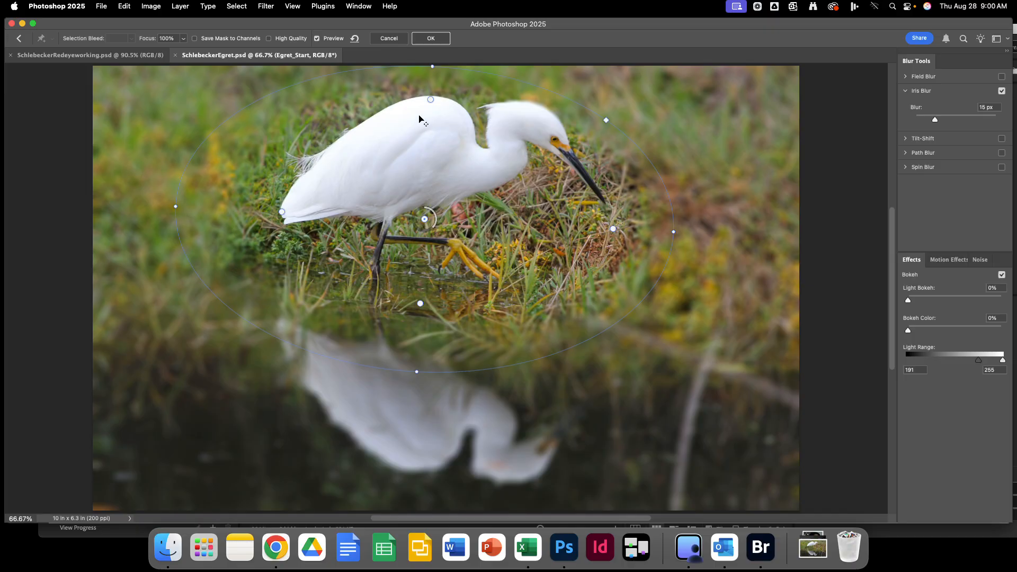
left_click_drag(431, 100, 431, 89)
left_click_drag(420, 306, 416, 276)
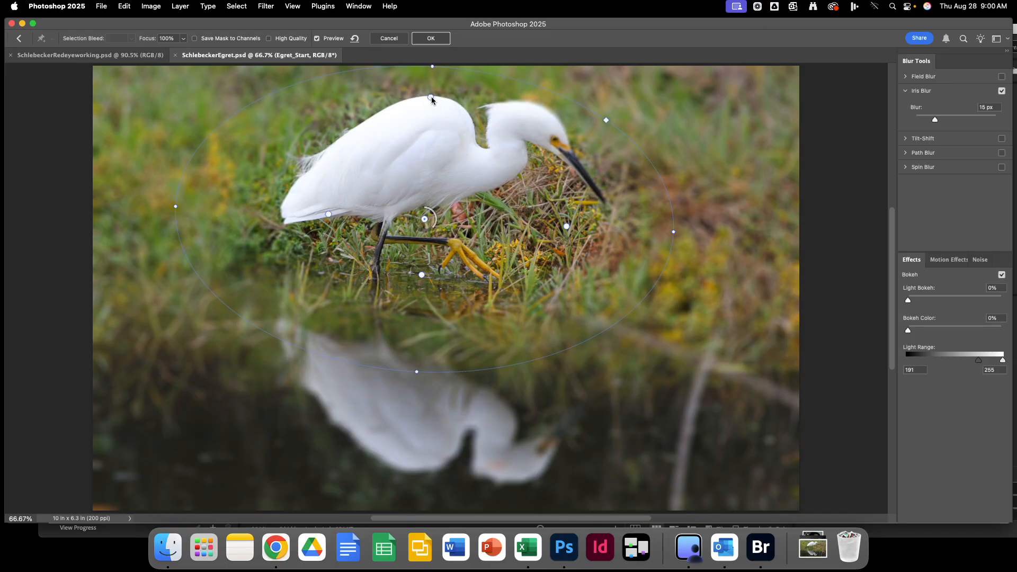
left_click_drag(432, 94, 432, 91)
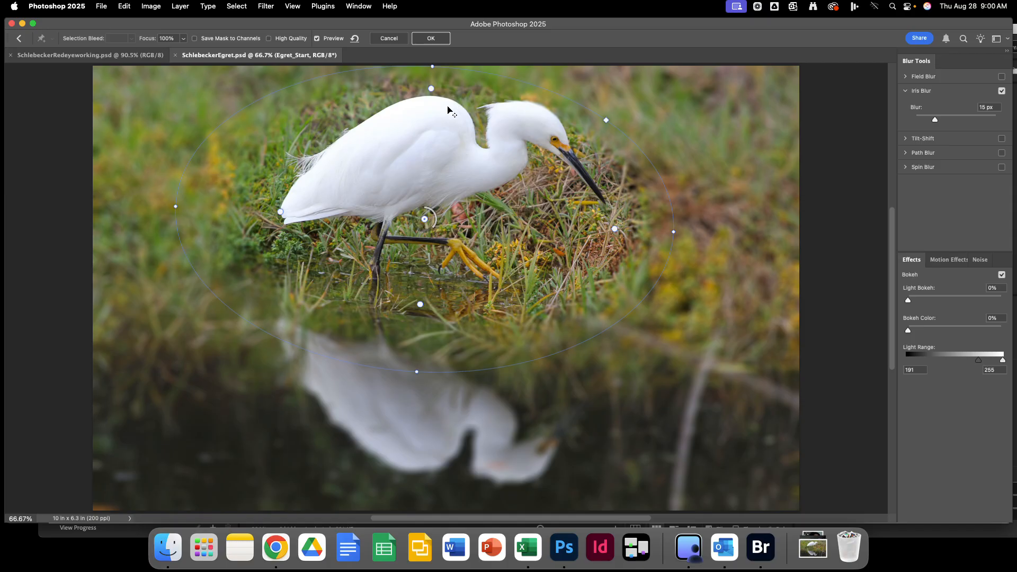
left_click_drag(279, 215, 266, 214)
mouse_move(431, 227)
left_mouse_down()
mouse_move(415, 229)
mouse_move(429, 233)
mouse_move(432, 215)
left_mouse_up()
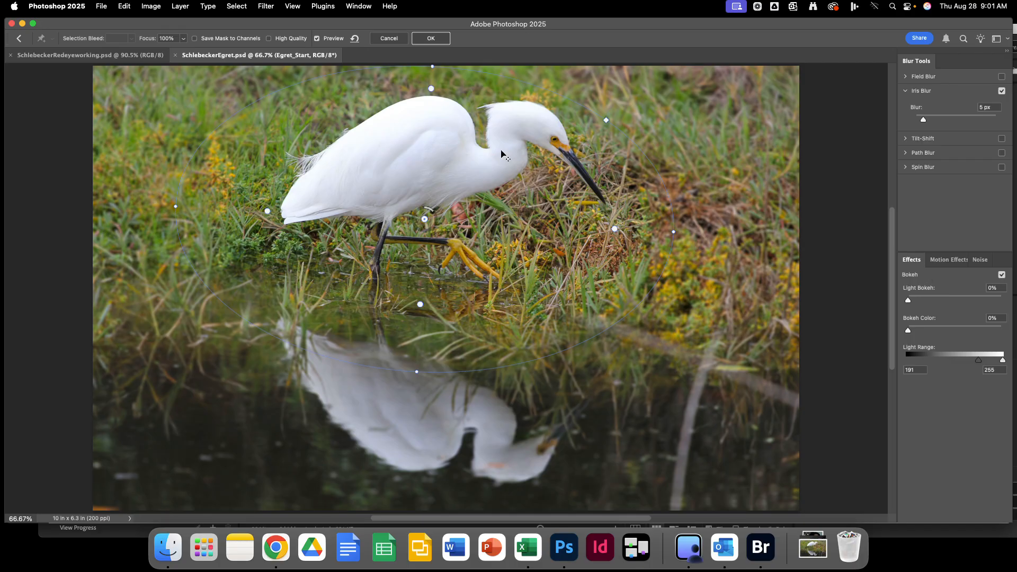
left_click(430, 39)
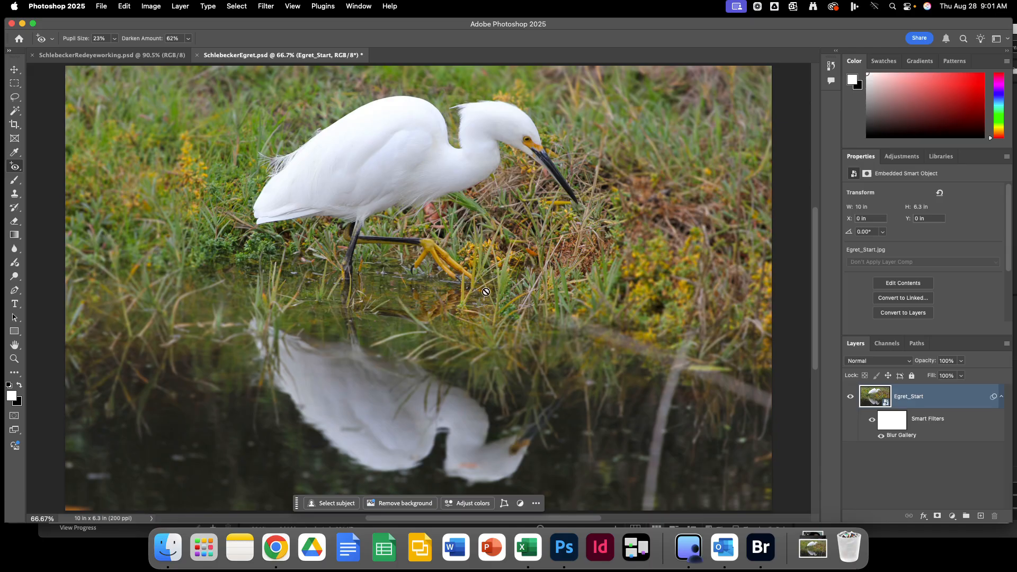
Save SchlebeckerEgret.psd, then close it and SchlebeckerRedeyeworking.psd.
left_click(102, 9)
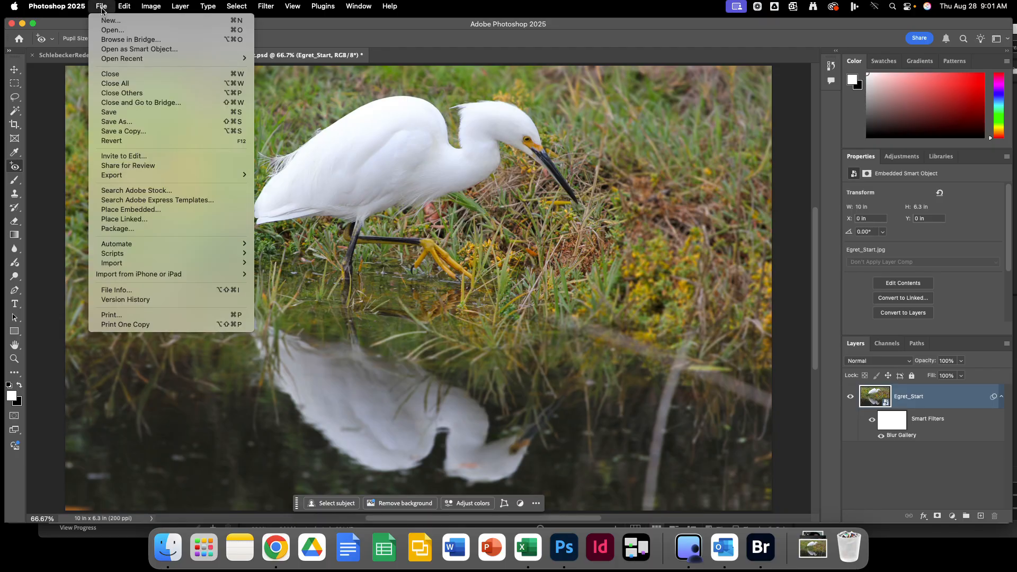
left_click(109, 111)
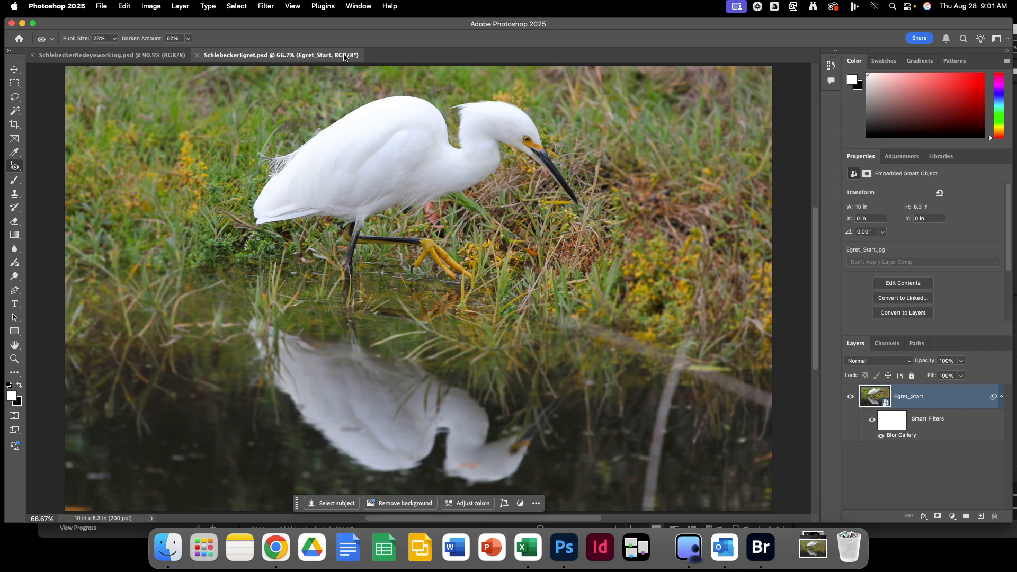
left_click(197, 55)
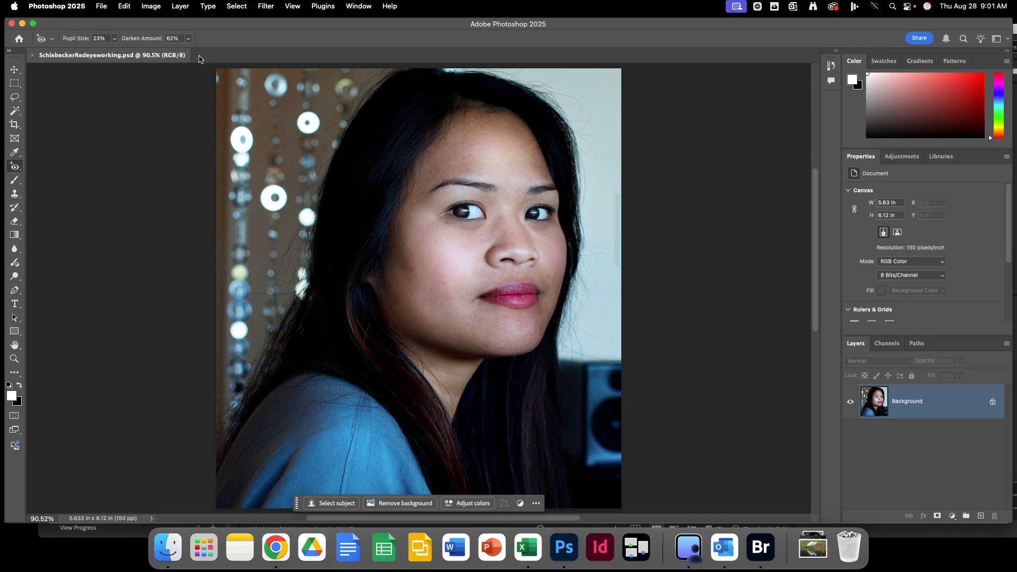
left_click(32, 55)
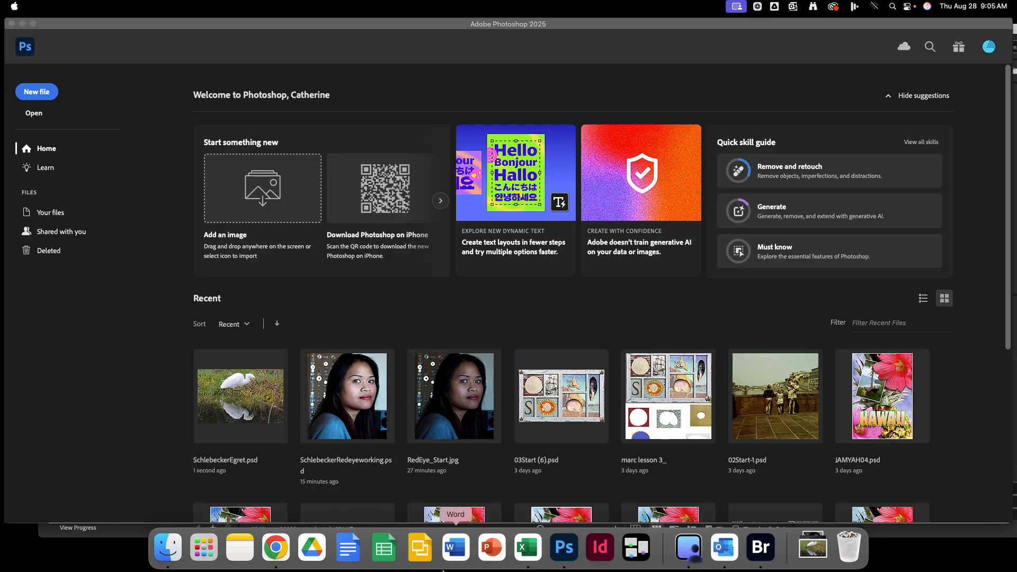
Download skyline1.jpg, skyline2.jpg, skyline3.jpg and skyline4.jpg from the Lesson 5 page.
left_click(277, 549)
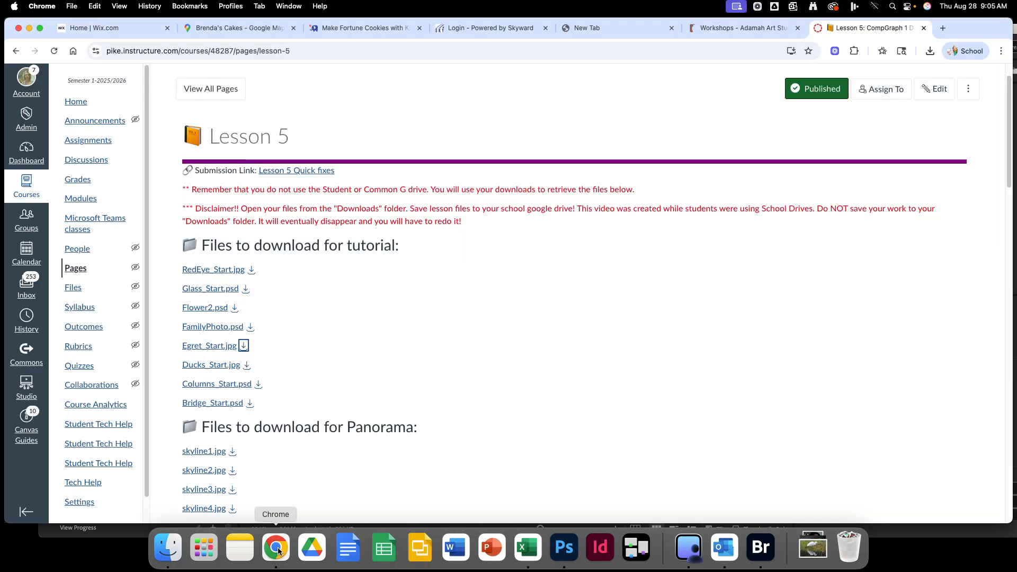
scroll(291, 367, "down", 5)
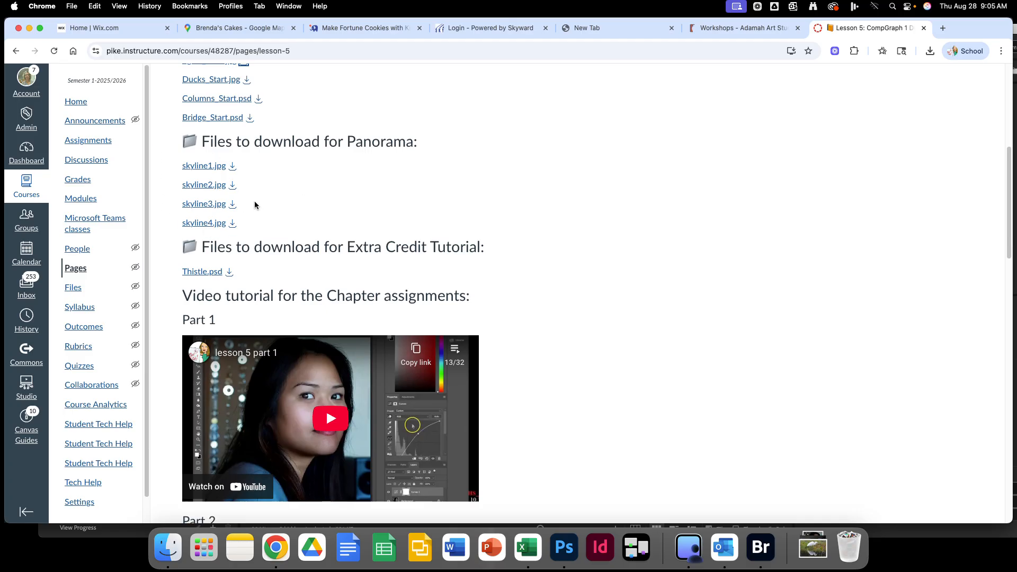
left_click(233, 167)
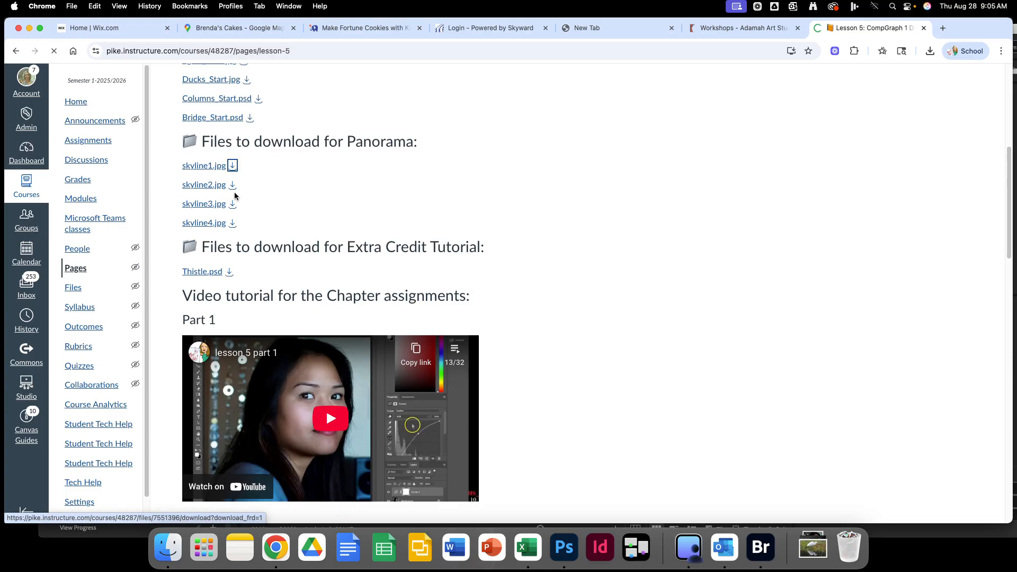
left_click(233, 186)
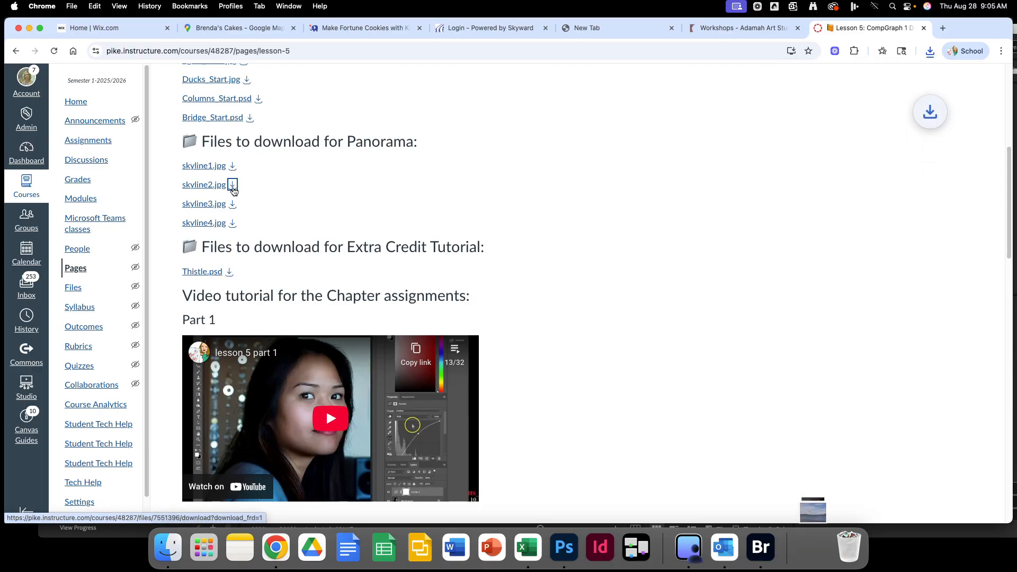
left_click(233, 205)
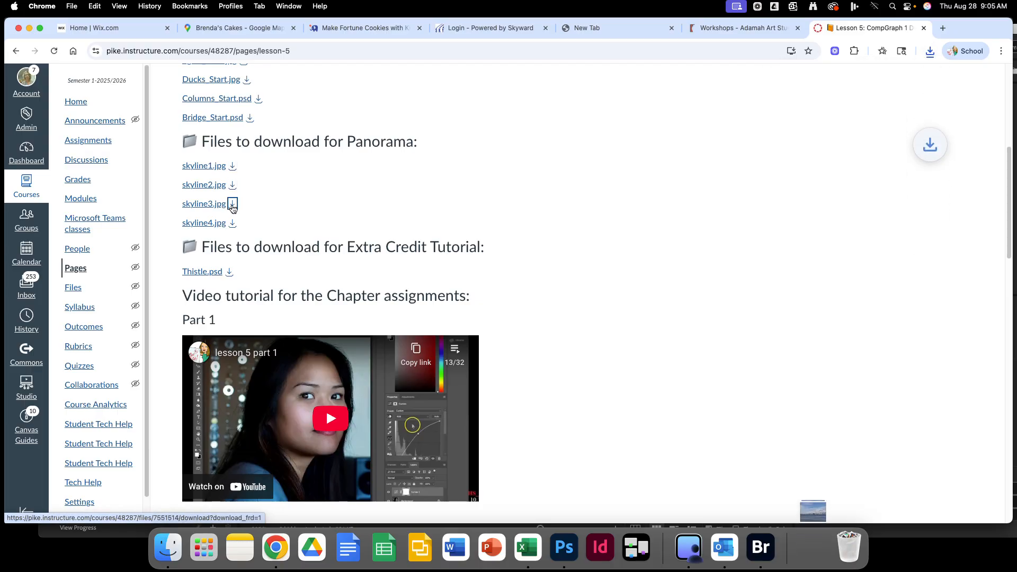
left_click(233, 223)
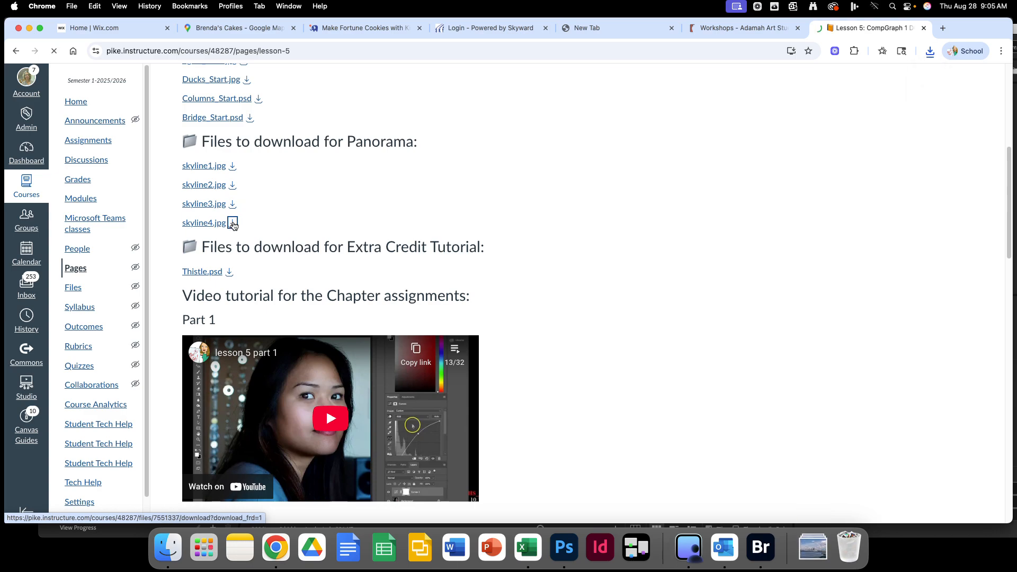
left_click(570, 553)
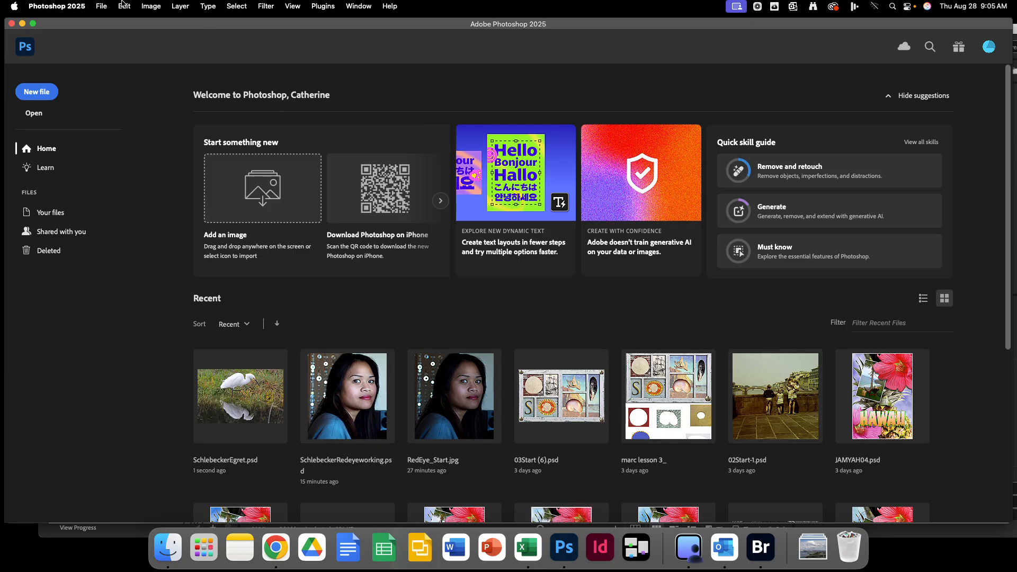
Show the File > Automate submenu containing Photomerge.
left_click(103, 12)
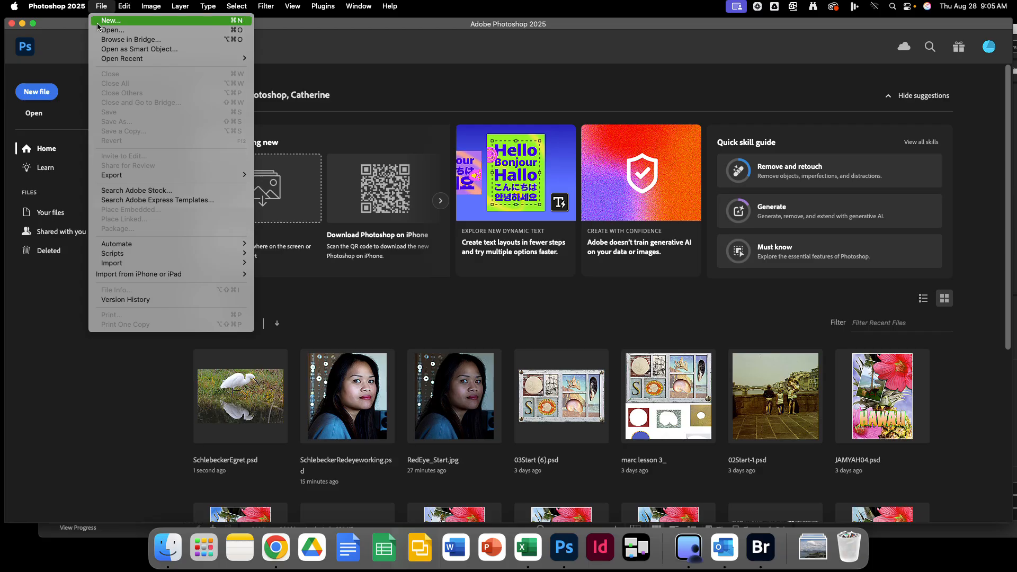
mouse_move(173, 242)
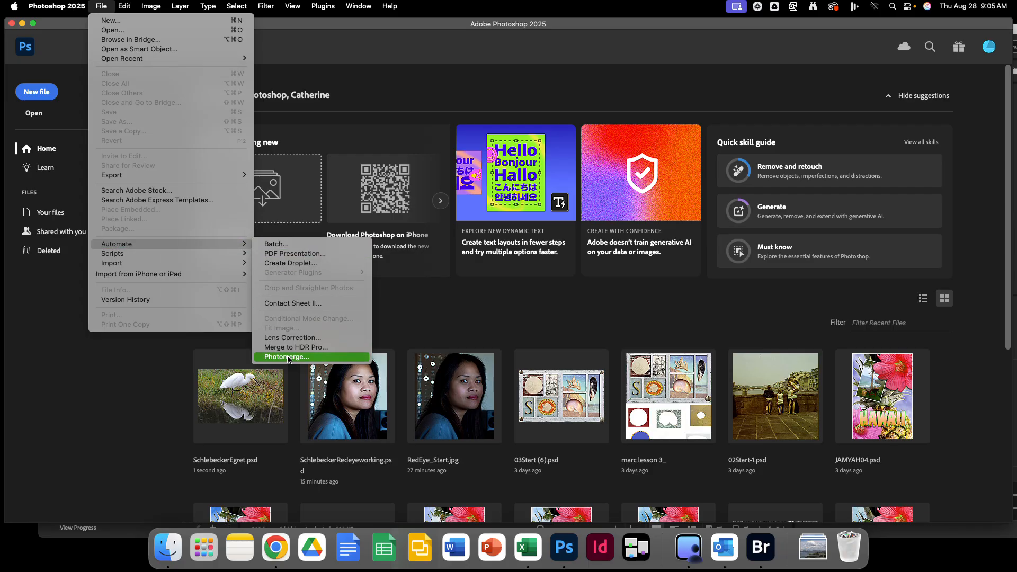
Start Photomerge and browse to the Downloads folder for source images.
left_click(287, 358)
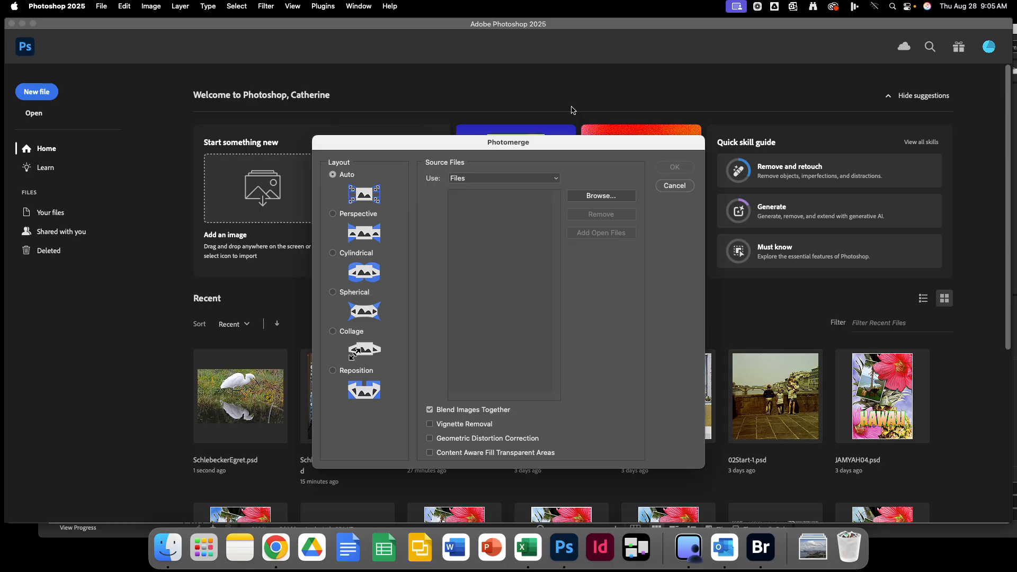
left_click(612, 195)
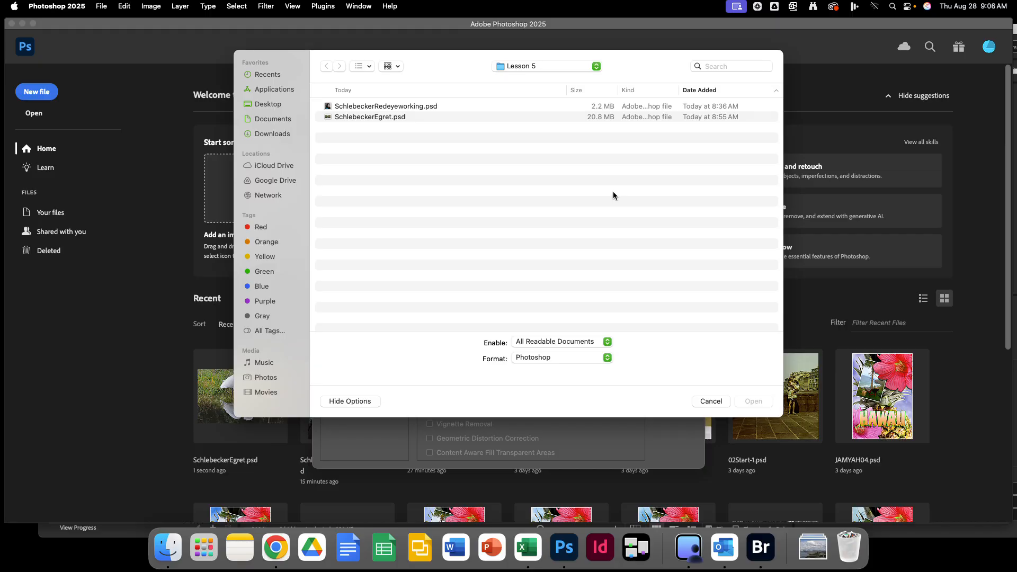
left_click(274, 179)
double_click(358, 106)
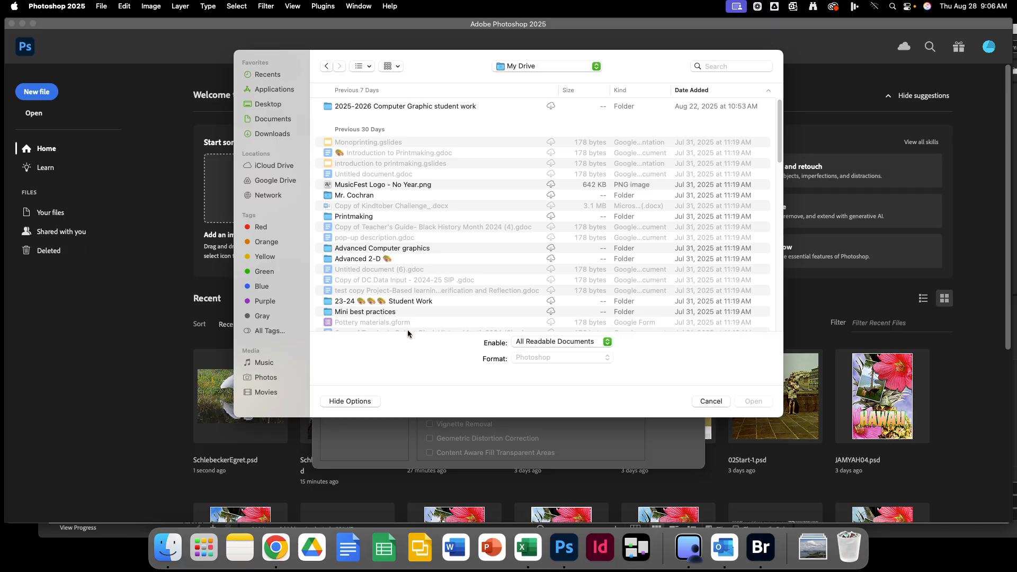
scroll(405, 323, "down", 5)
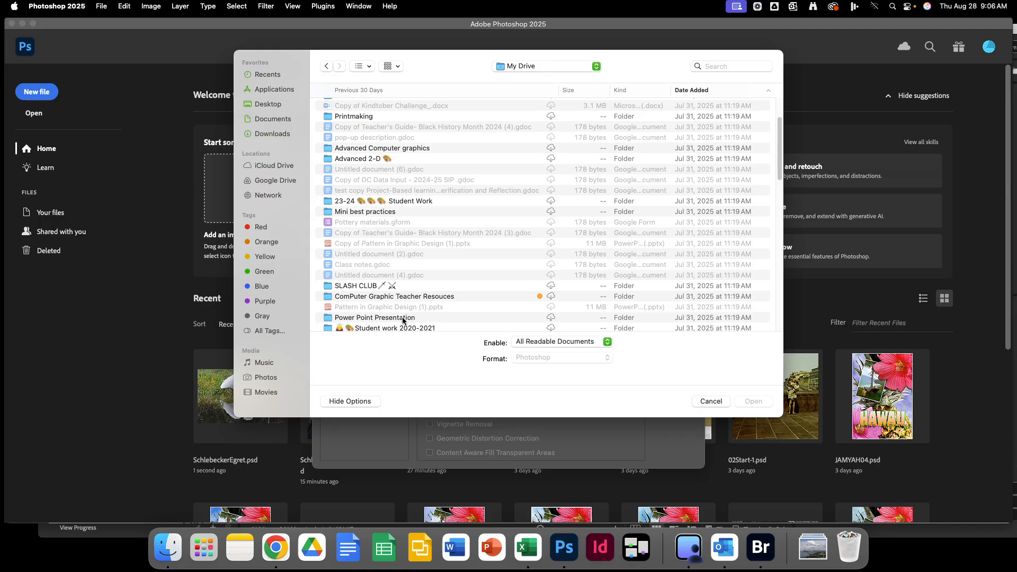
scroll(402, 321, "down", 8)
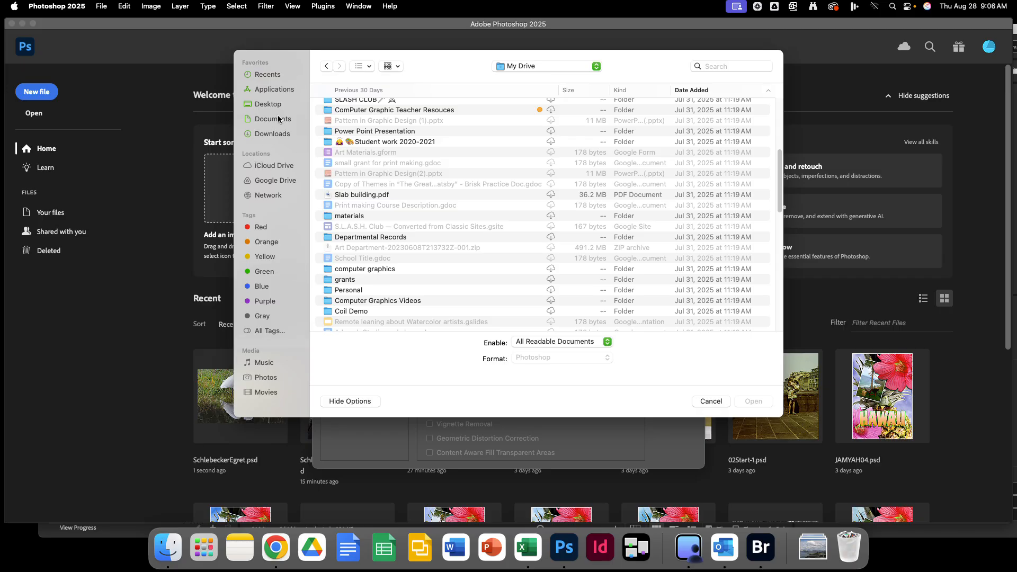
left_click(277, 135)
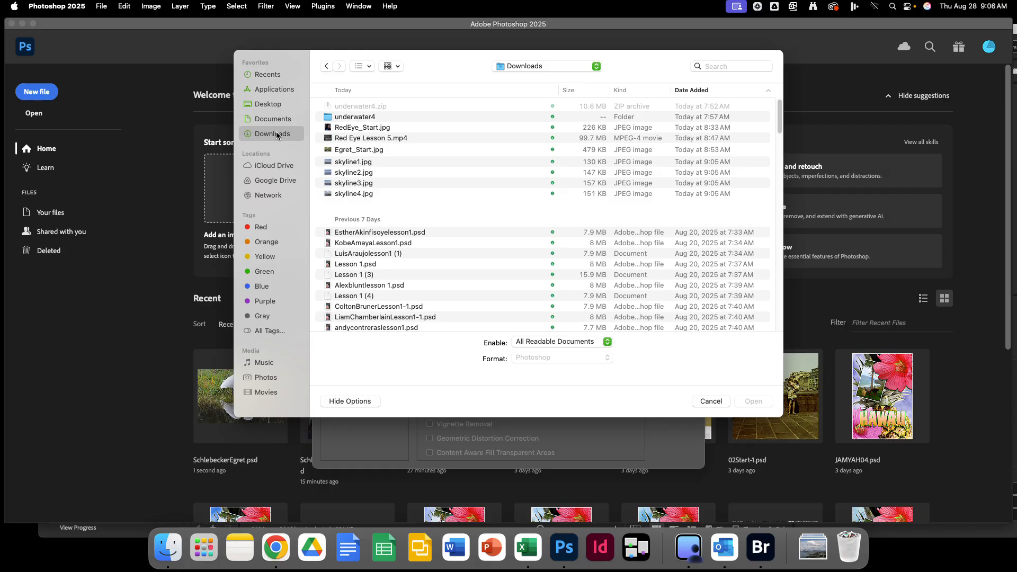
Add skyline1.jpg through skyline4.jpg as sources and choose the Perspective layout.
left_click(361, 163)
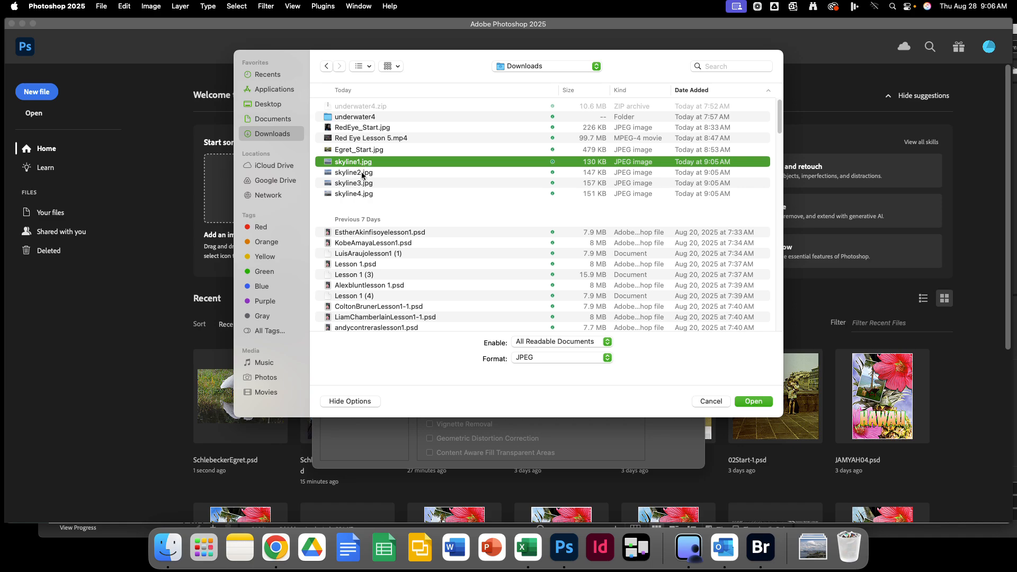
left_click(362, 174, "shift")
left_click(361, 184, "shift")
left_click(362, 194, "shift")
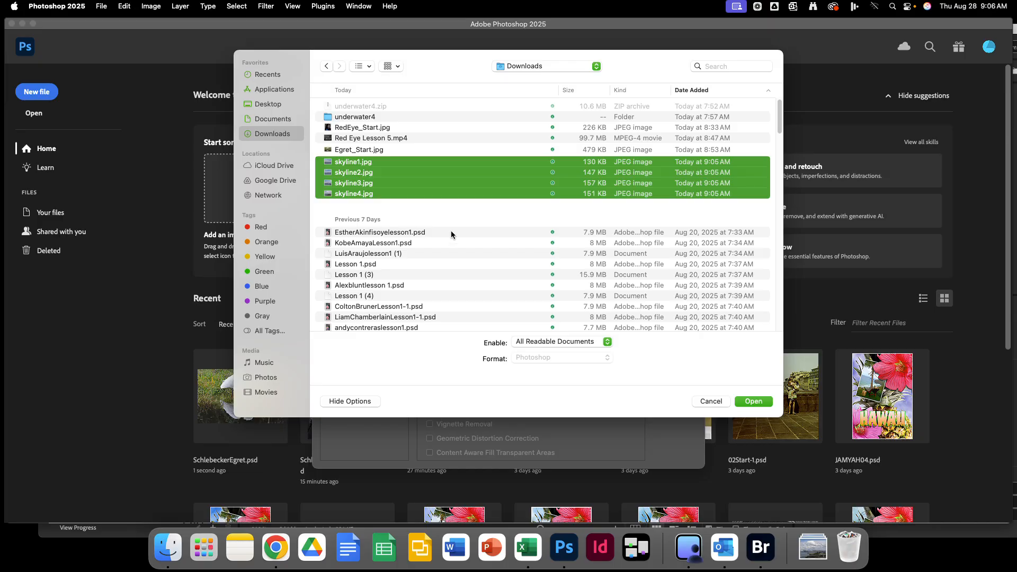
left_click(757, 400)
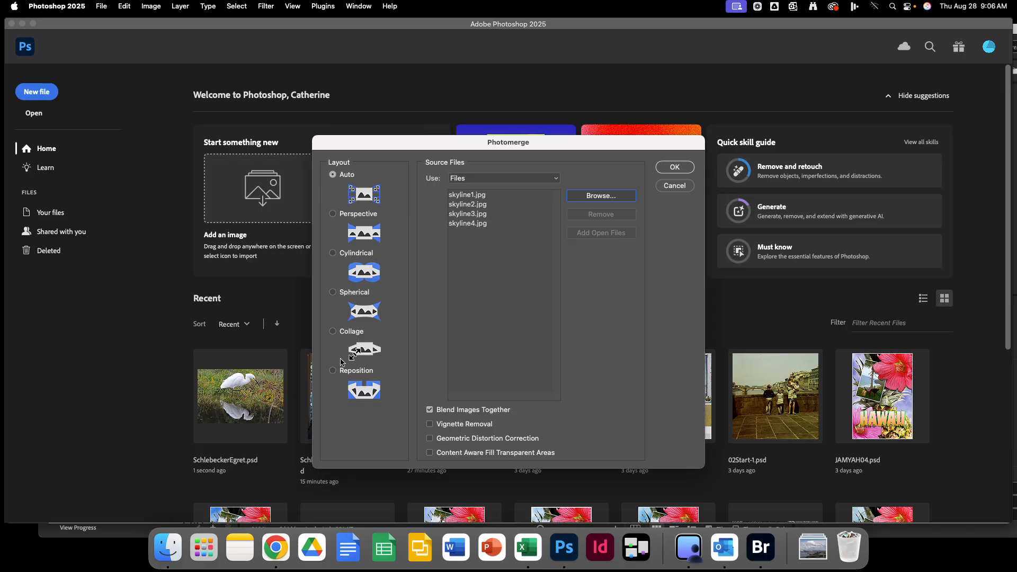
left_click(333, 214)
Build the panorama with Vignette Removal, Geometric Distortion Correction and Content Aware Fill Transparent Areas enabled.
left_click(430, 425)
left_click(430, 439)
left_click(430, 453)
left_click(674, 167)
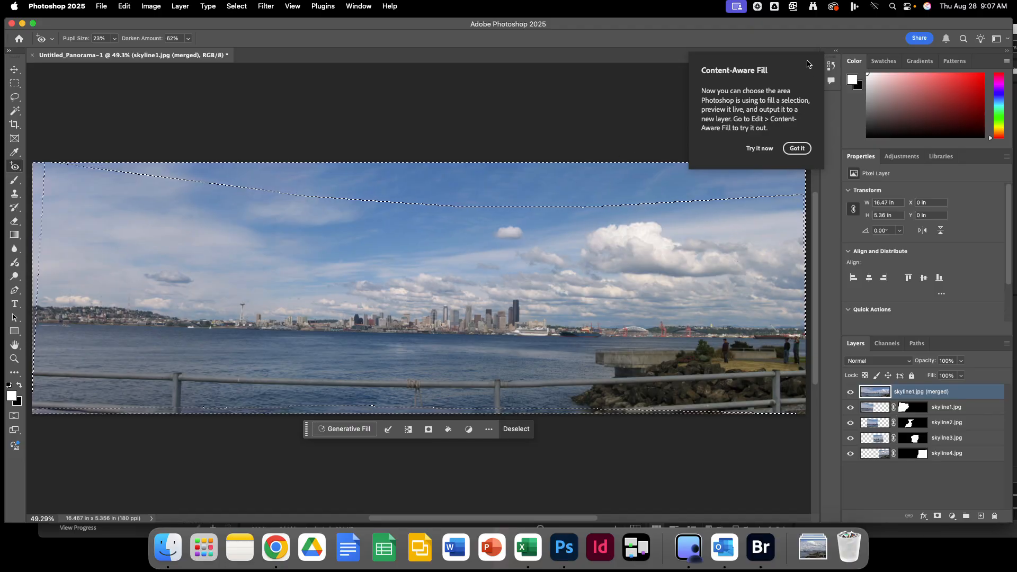
left_click(798, 149)
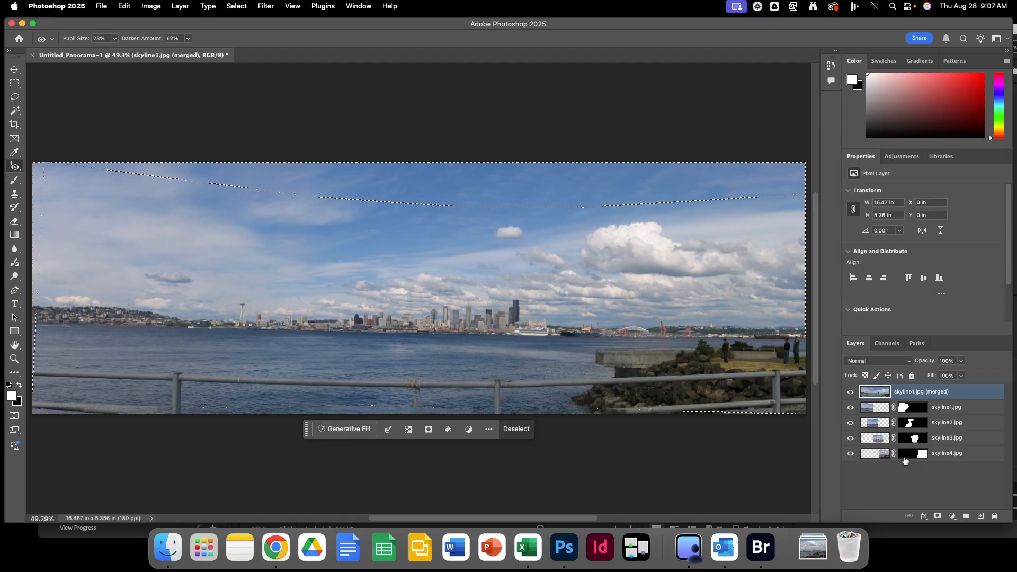
Deselect the panorama and flatten all its layers into one Background layer.
left_click(236, 6)
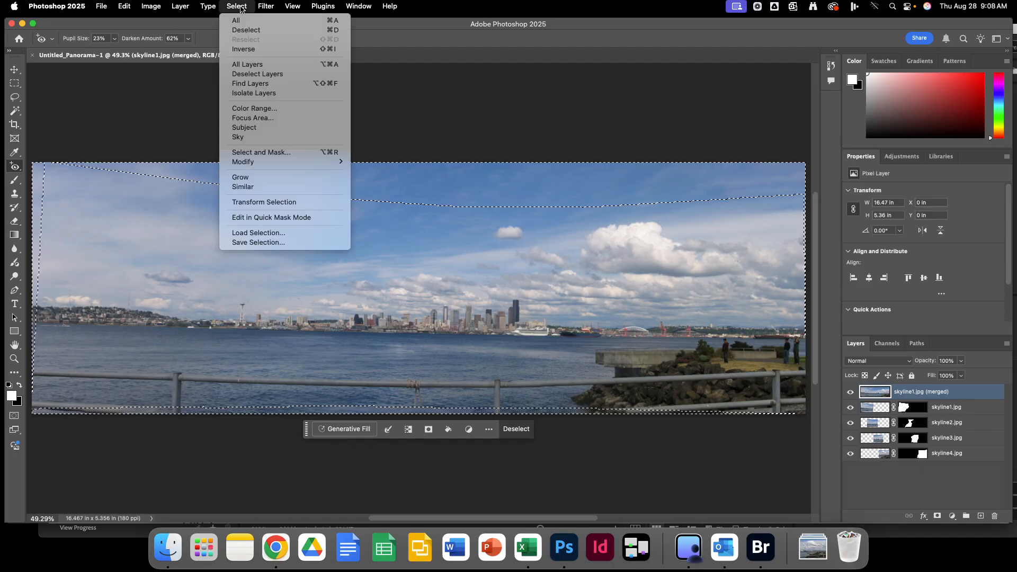
left_click(251, 31)
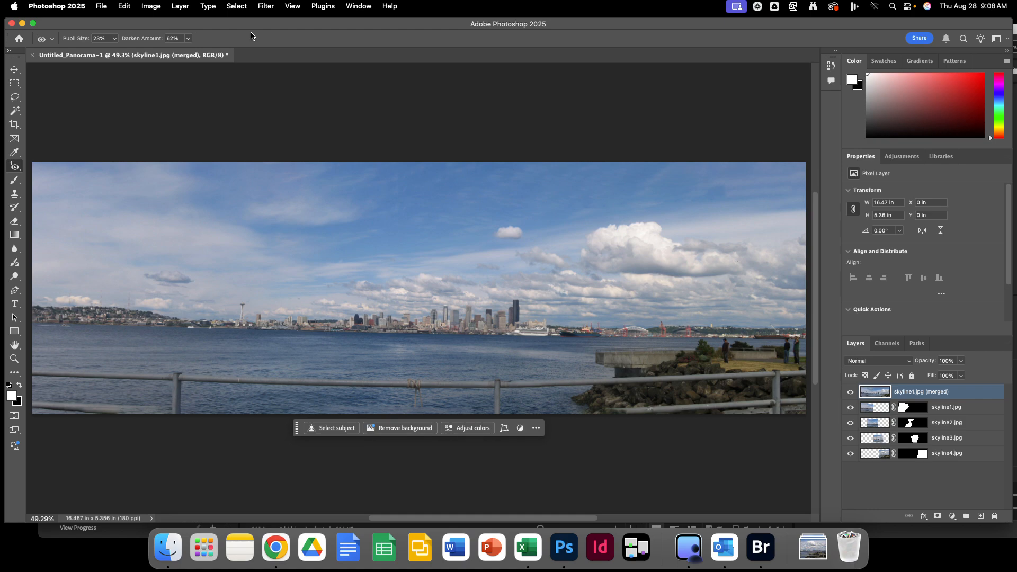
left_click(182, 10)
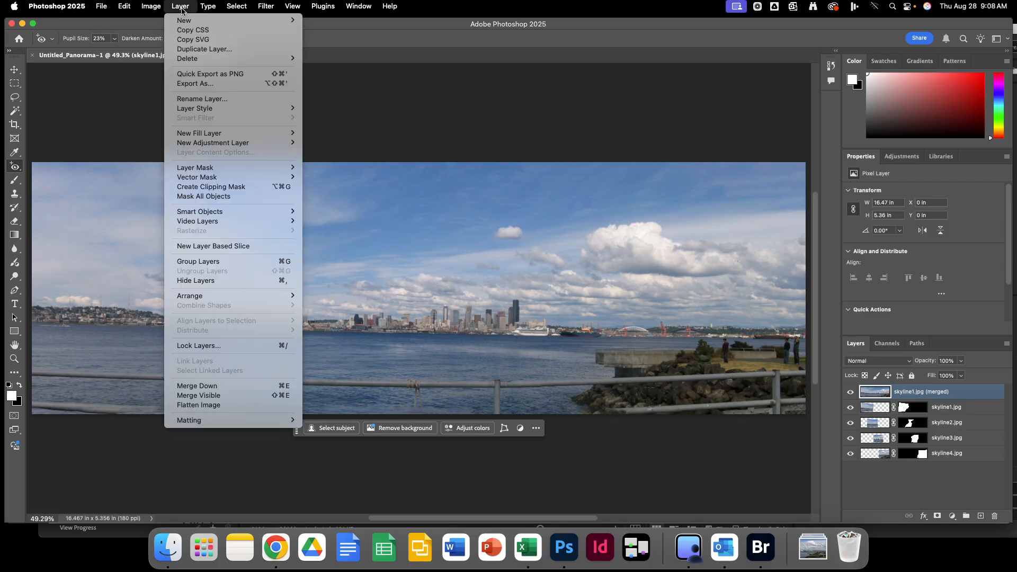
left_click(237, 406)
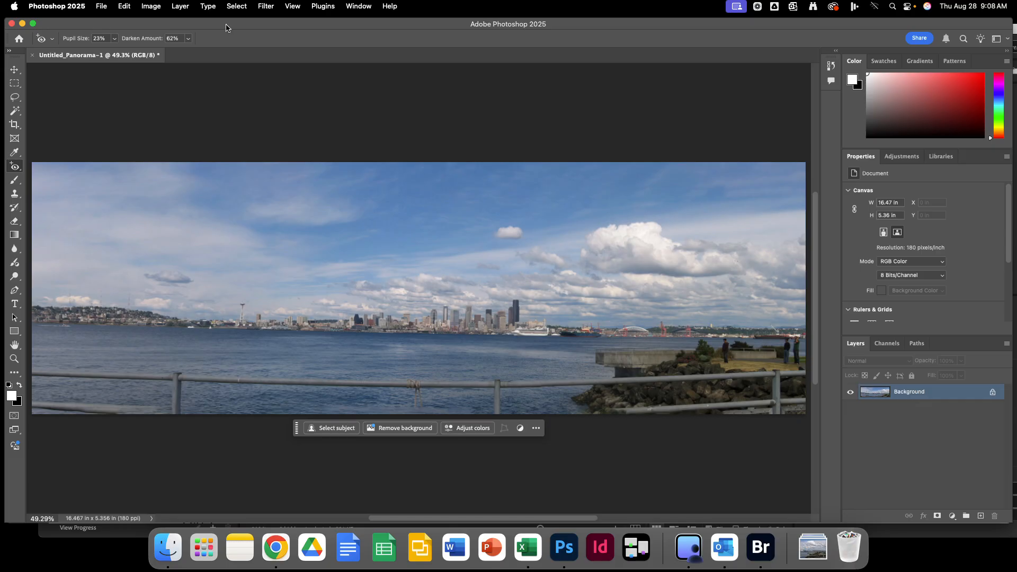
Save As into Google Drive > My Drive > book lessons > Photoshop lessons > Lesson 5.
left_click(102, 7)
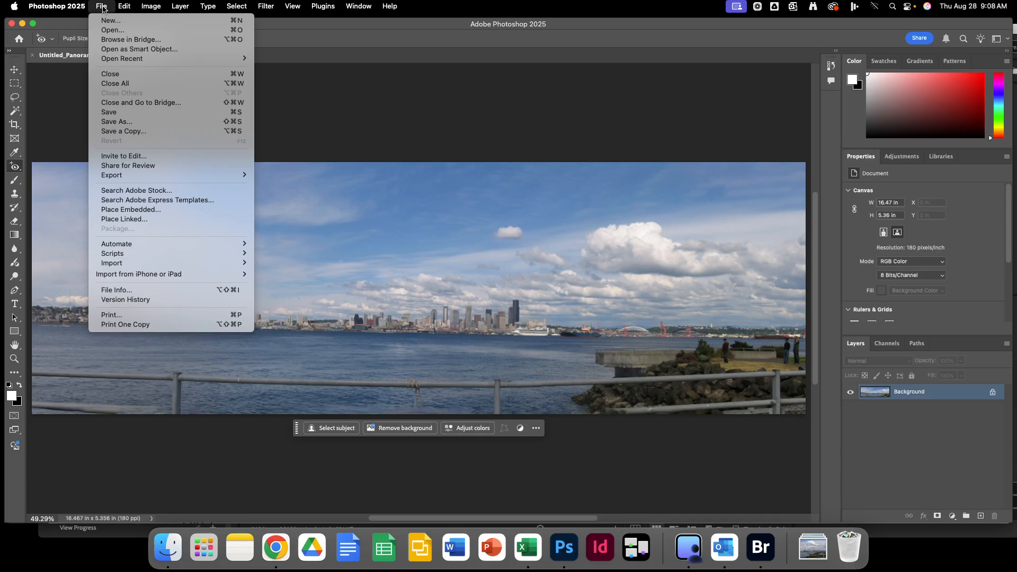
left_click(102, 124)
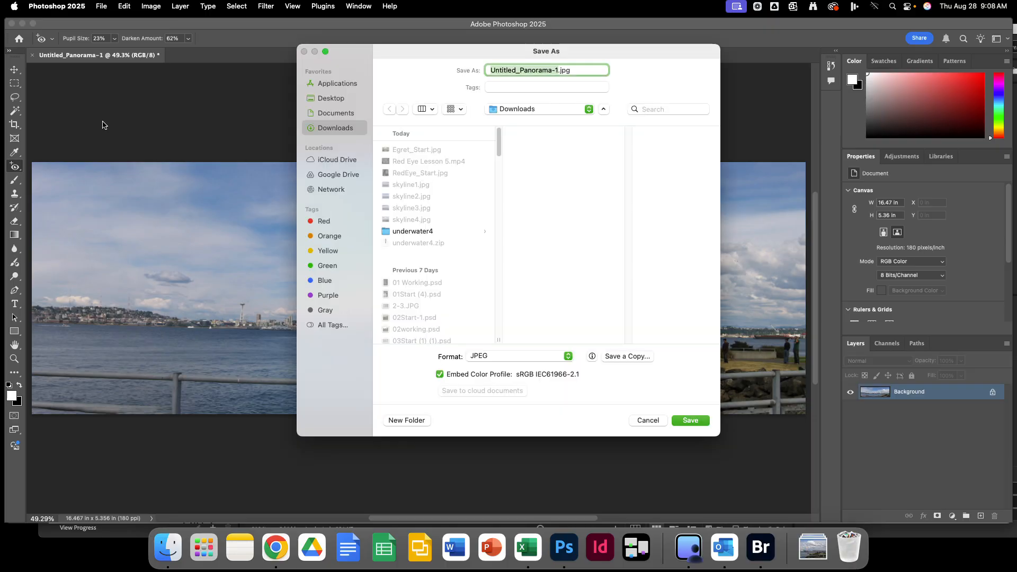
left_click(350, 175)
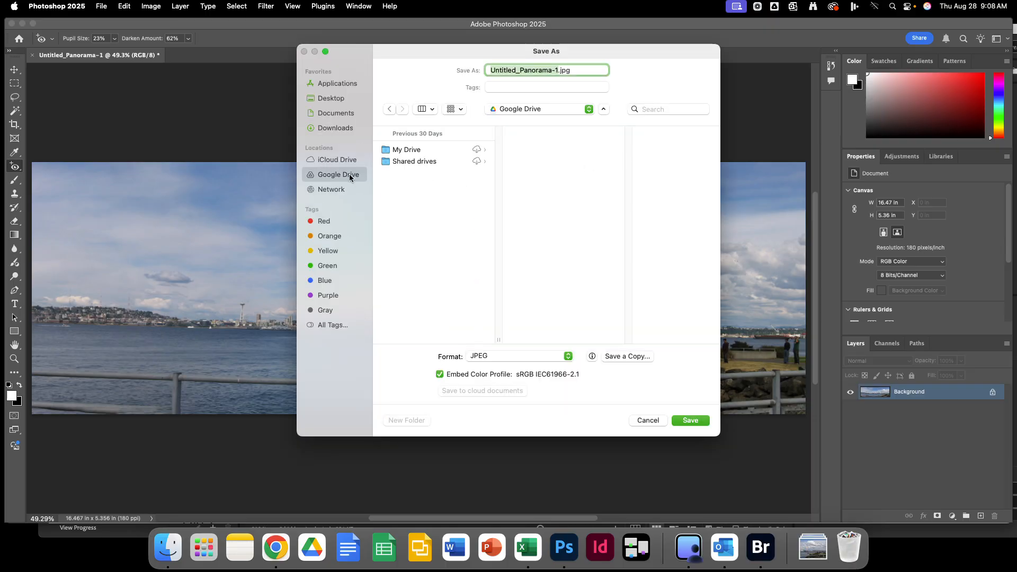
left_click(408, 150)
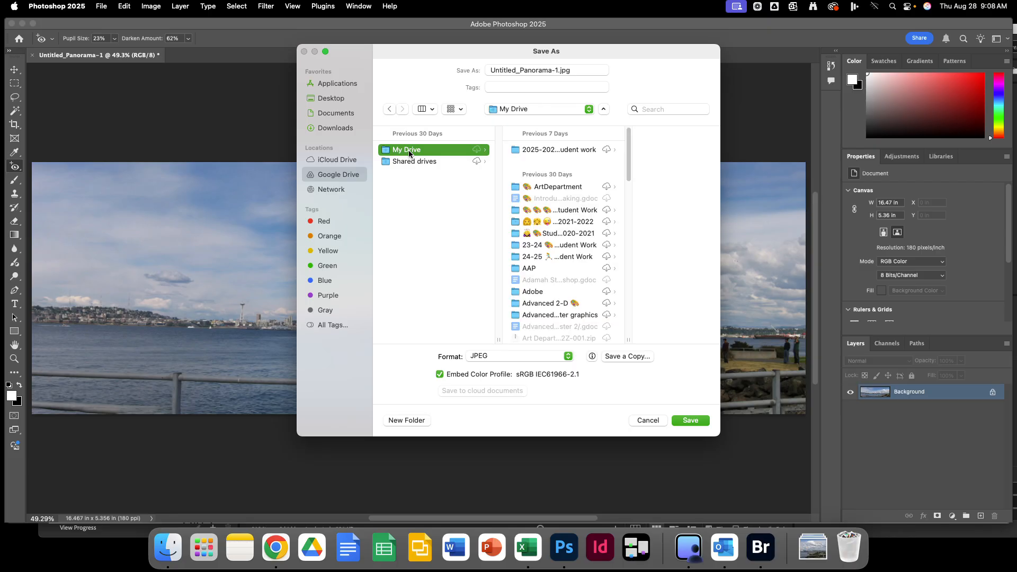
scroll(548, 236, "down", 3)
scroll(548, 237, "down", 3)
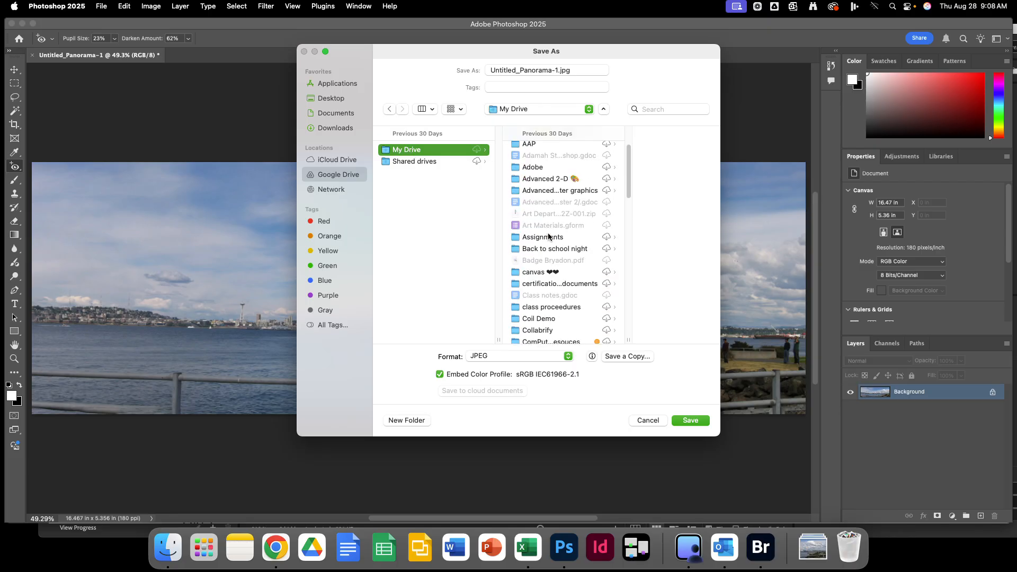
left_click(543, 338)
key("Down")
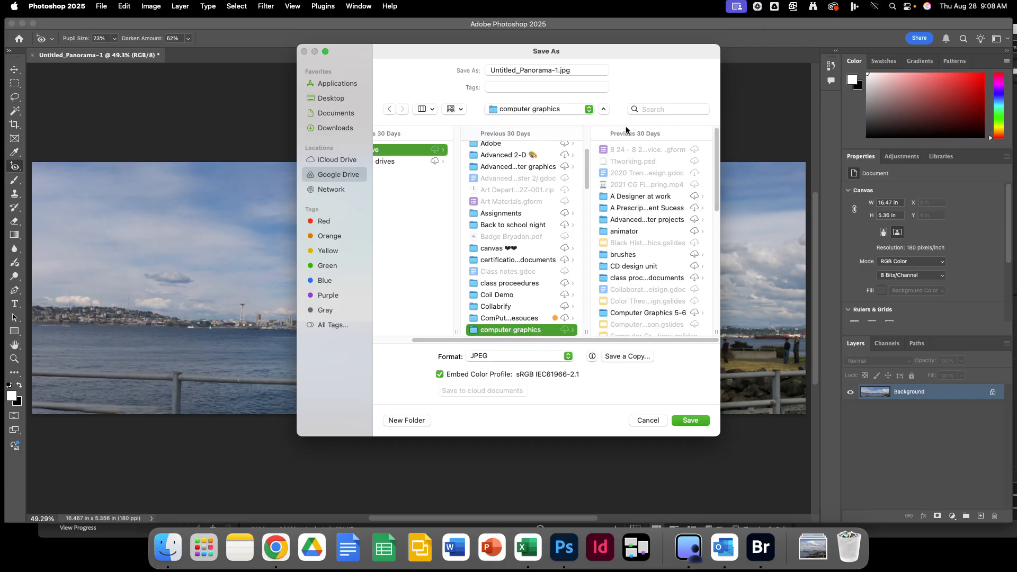
scroll(650, 196, "down", 5)
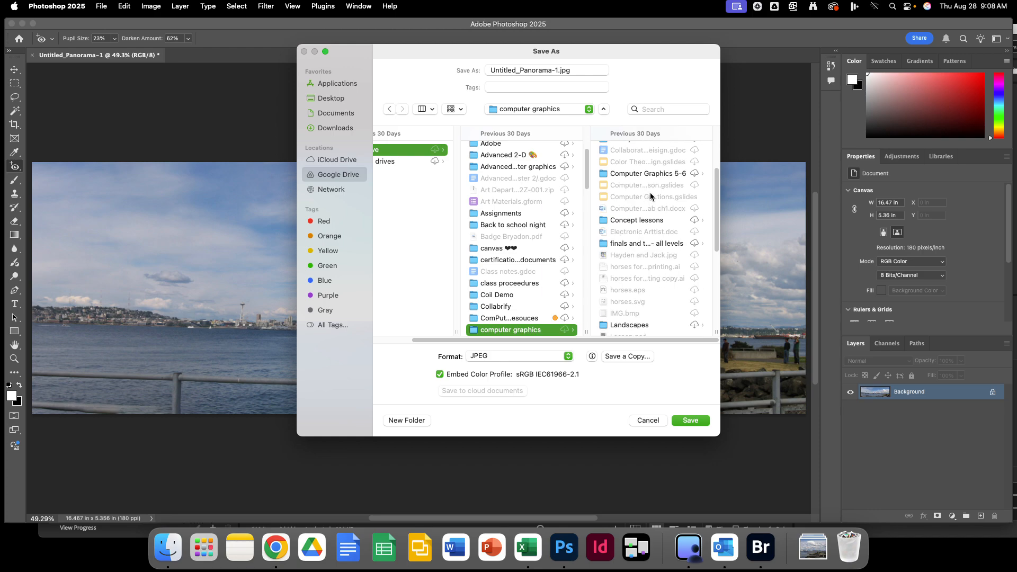
left_click(522, 319)
left_click(636, 151)
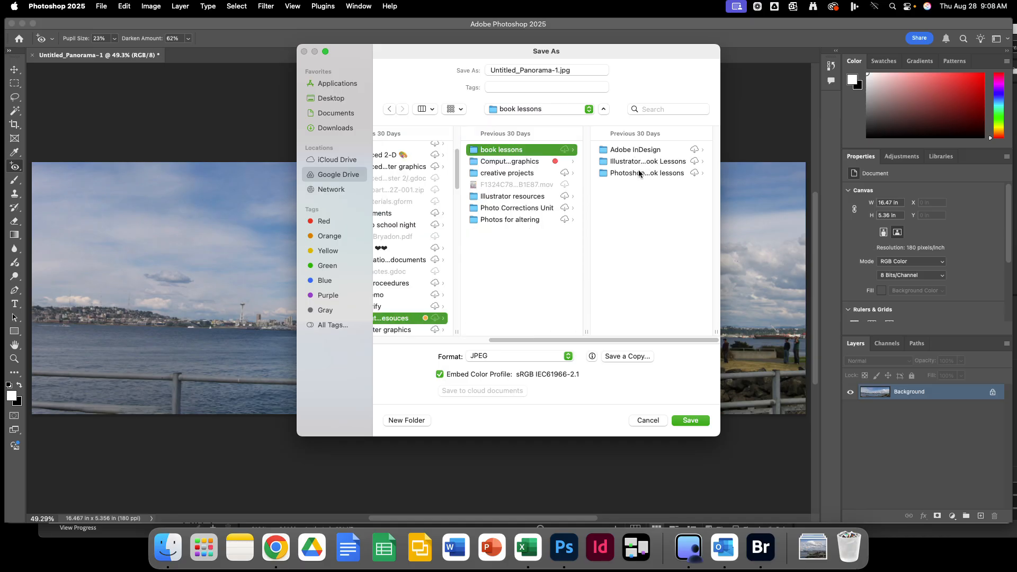
left_click(638, 173)
left_click(628, 147)
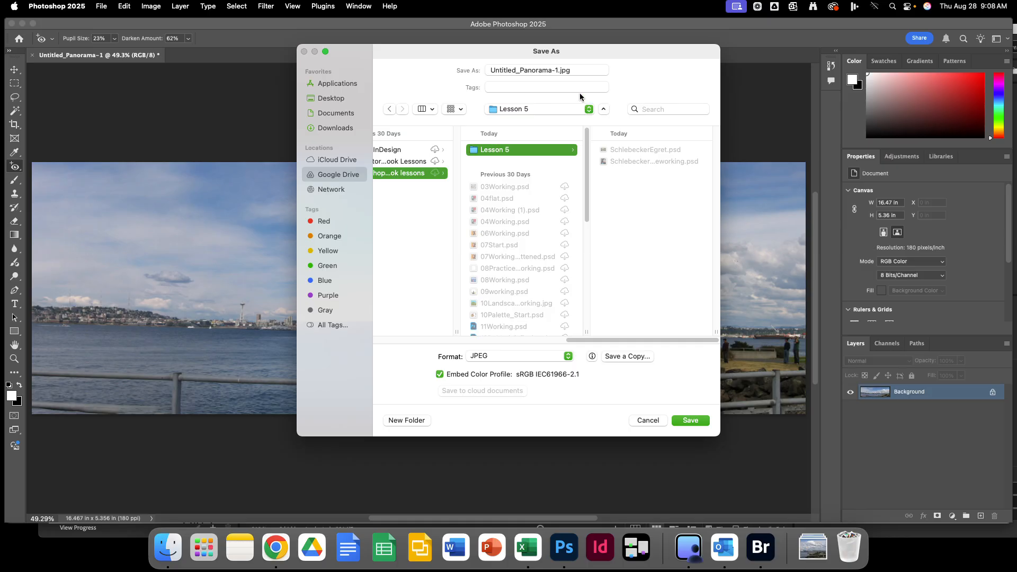
Rename the file to SchlebeckerSkyline and save it as a JPEG in Lesson 5.
left_click(542, 70)
left_click_drag(576, 70, 479, 69)
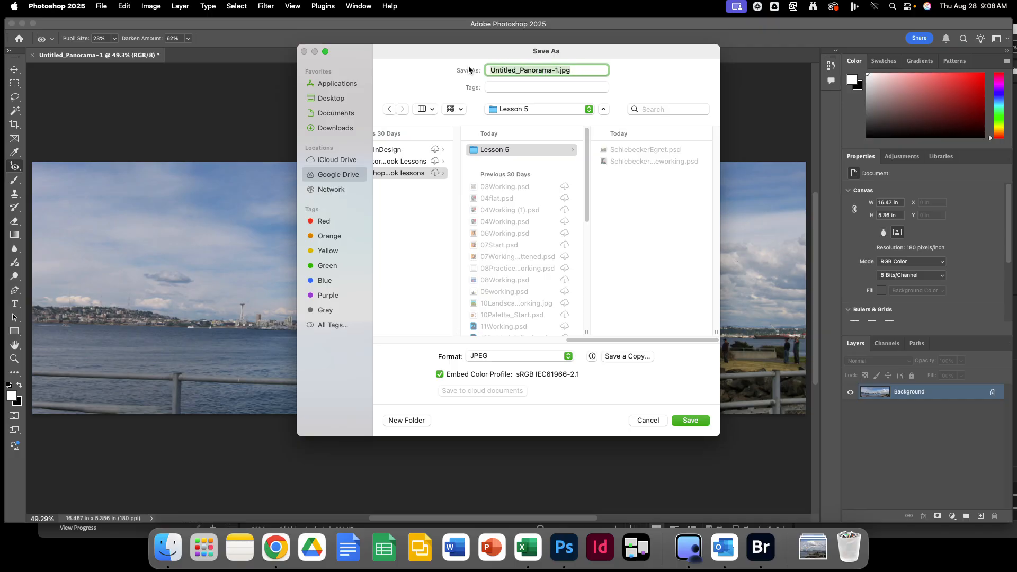
type("Schlebecker")
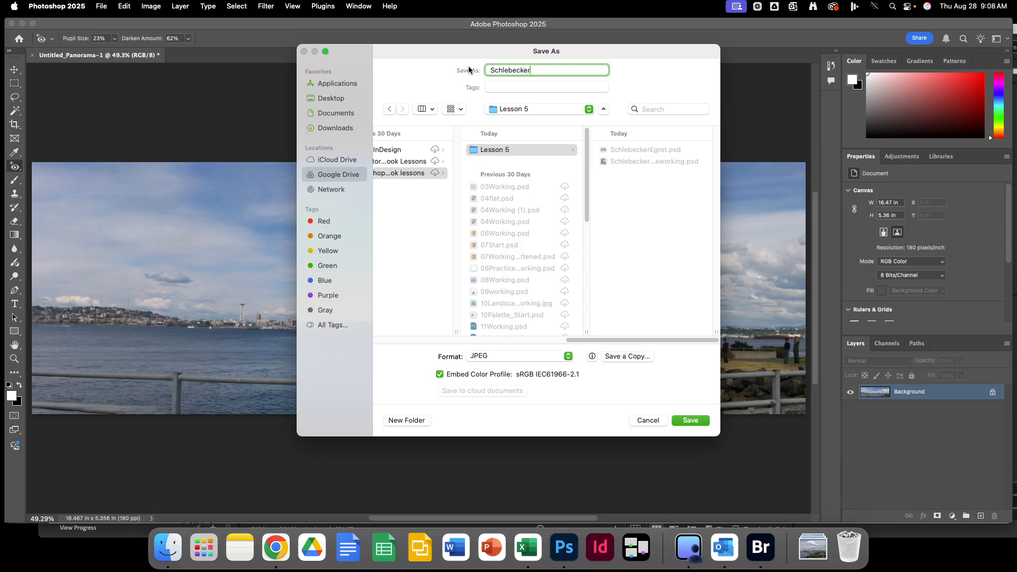
type("Skyline")
left_click(690, 421)
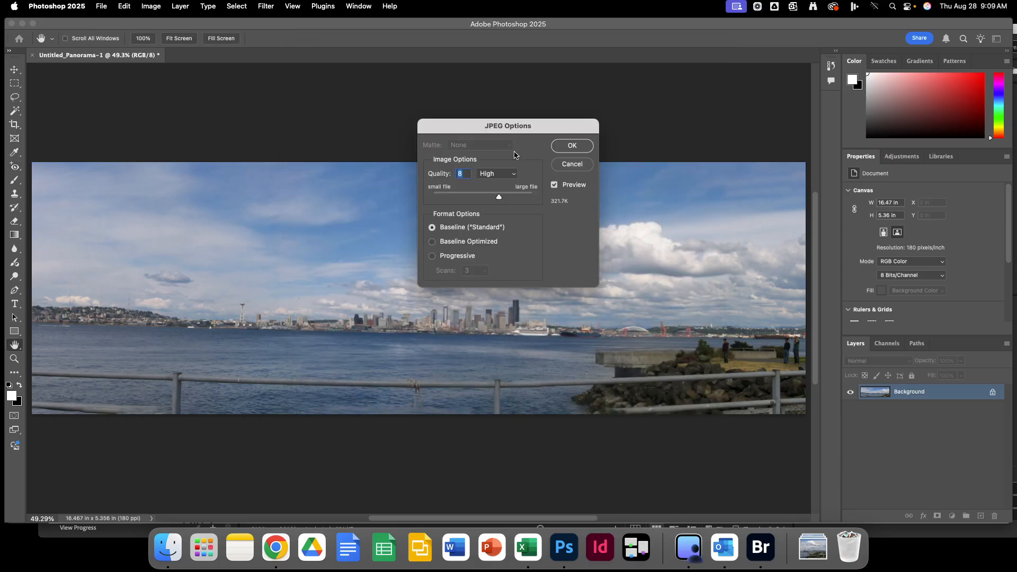
Accept JPEG quality 8 (High), then add a Levels adjustment layer above the Background.
left_click(584, 148)
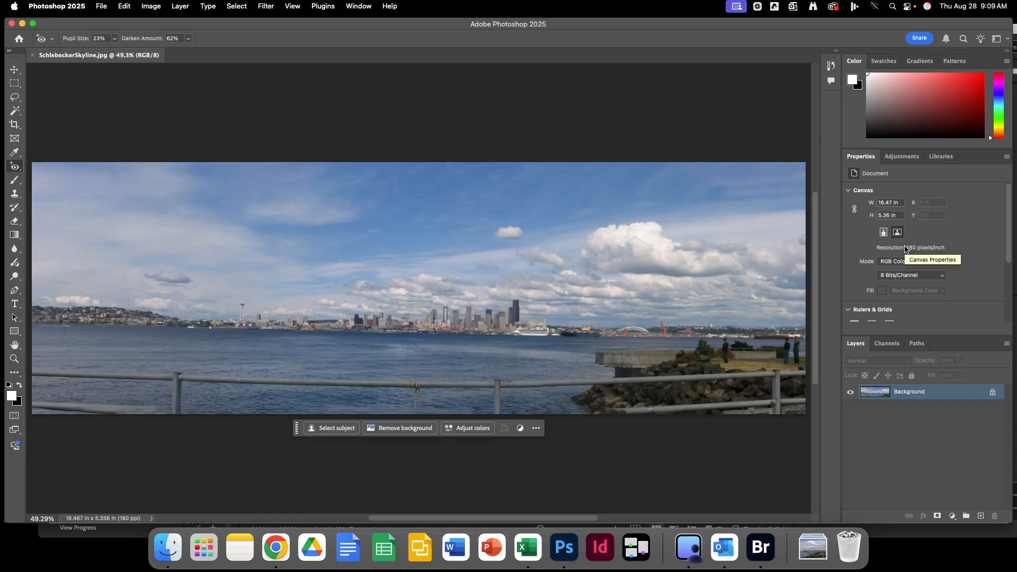
left_click(903, 157)
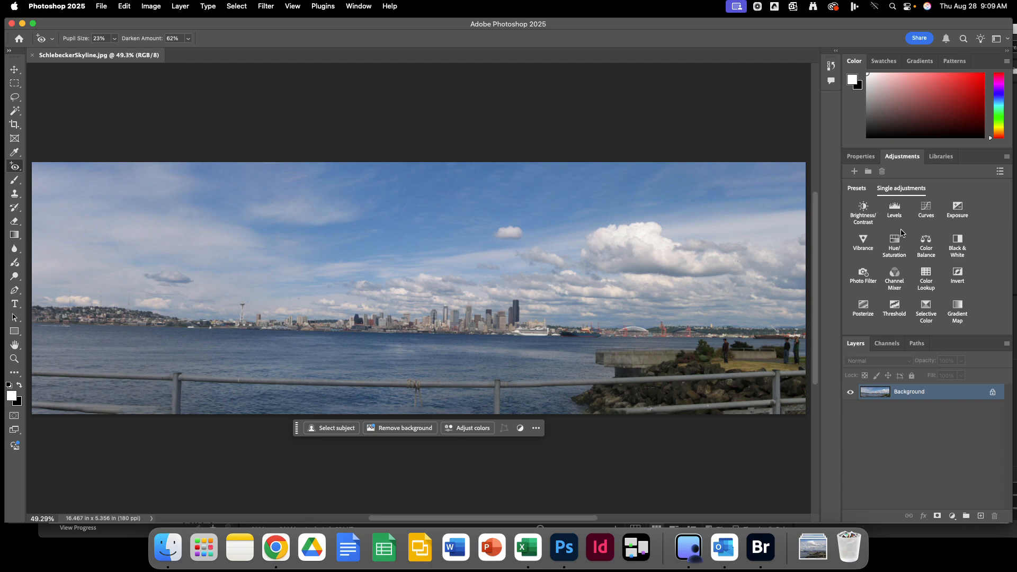
left_click(892, 215)
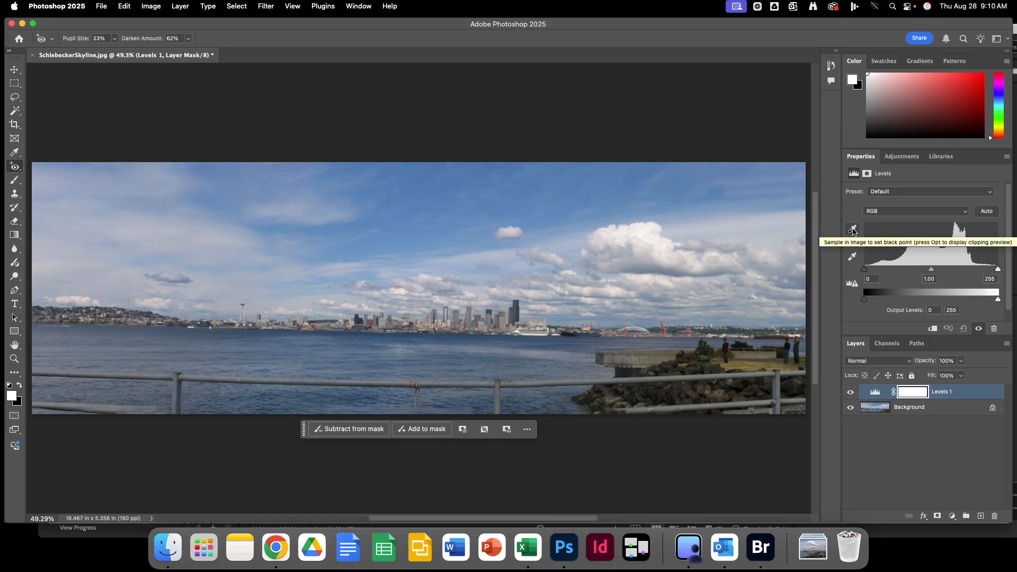
Set the Levels 1 white point by sampling the brightest part of the large cloud.
left_click(852, 258)
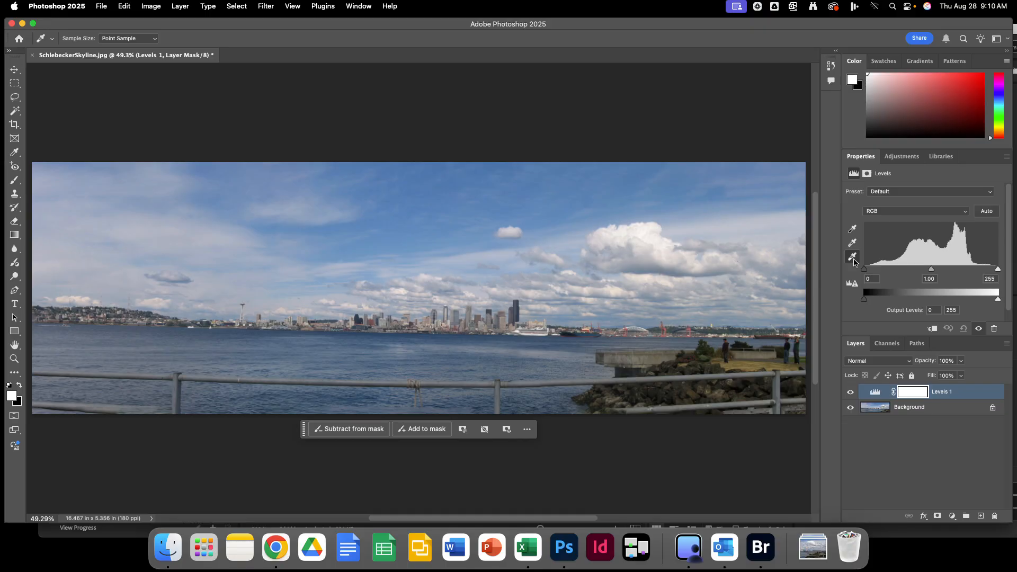
left_click(654, 235)
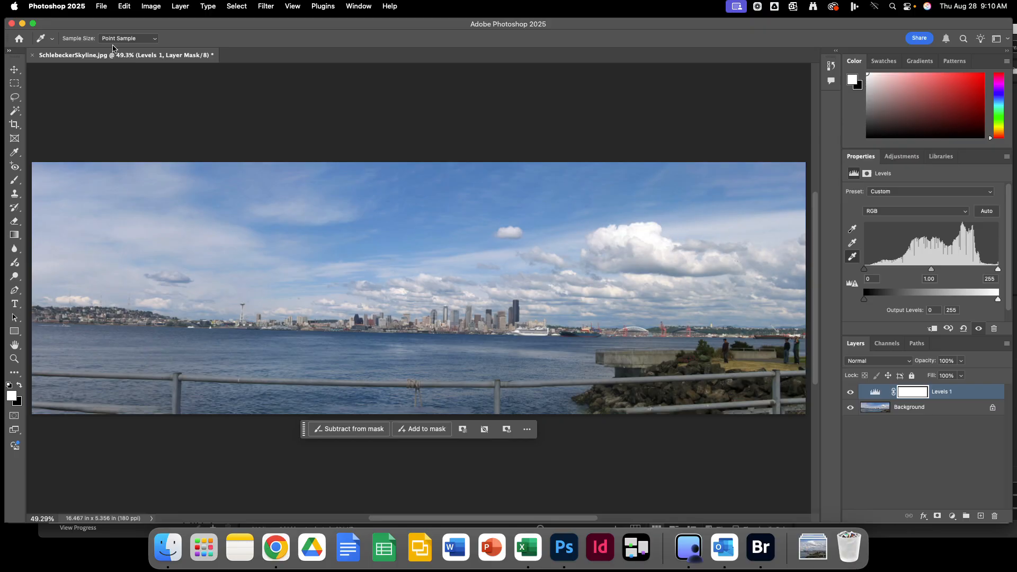
left_click(101, 7)
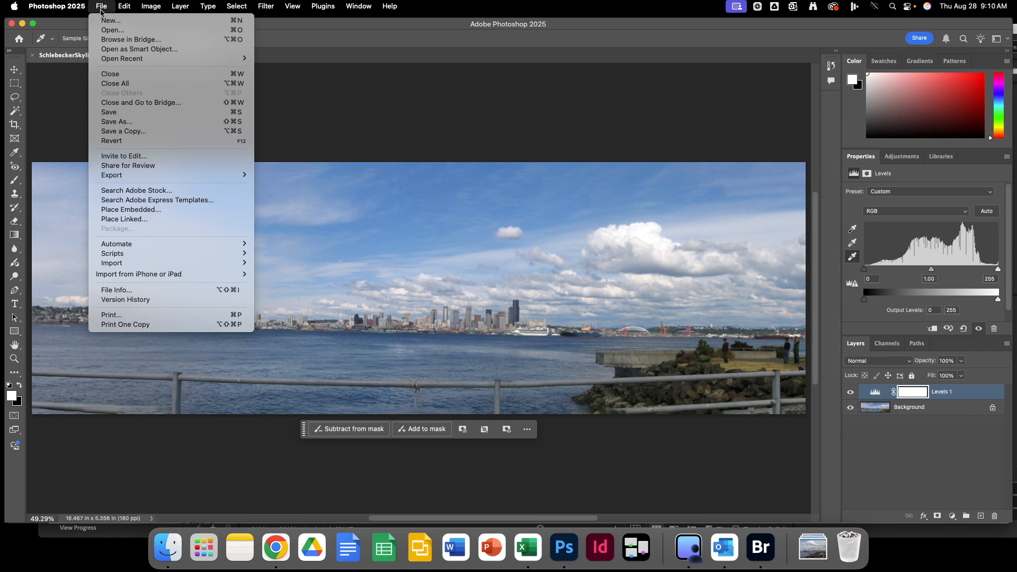
Save the adjusted panorama as SchlebeckerSkyline.psd in Photoshop format, keeping the Levels layer.
left_click(114, 113)
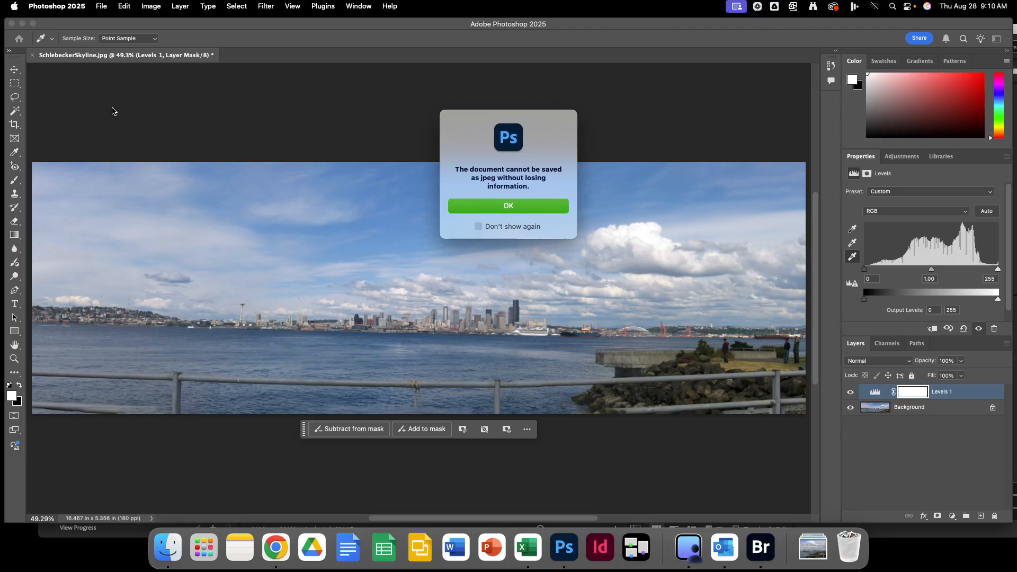
left_click(509, 207)
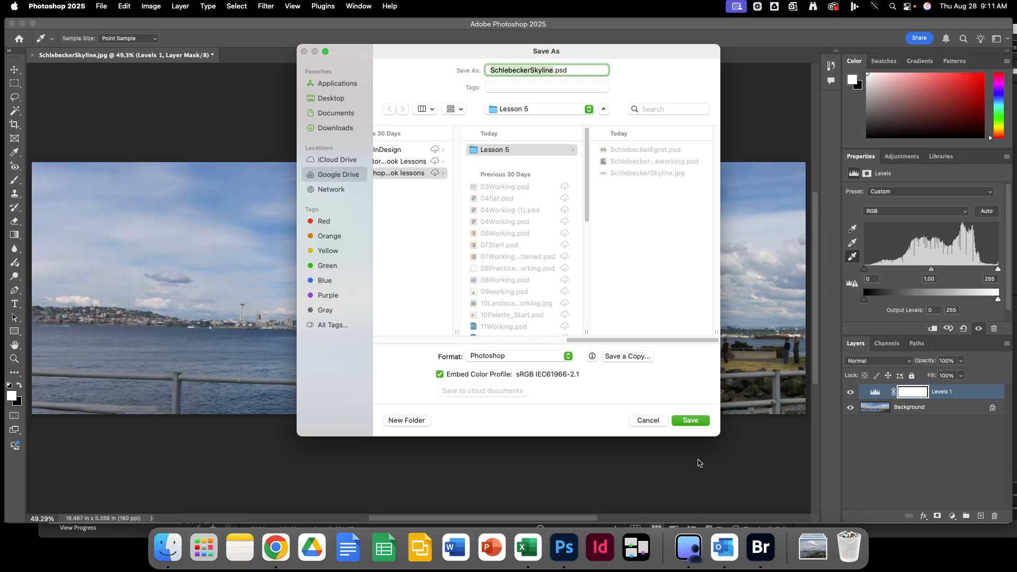
left_click(691, 421)
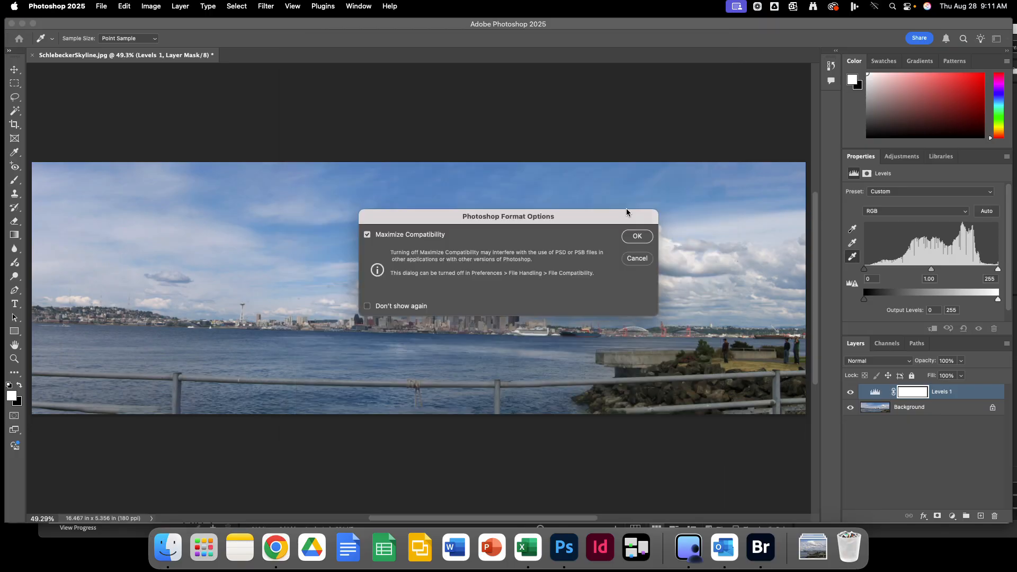
left_click(650, 237)
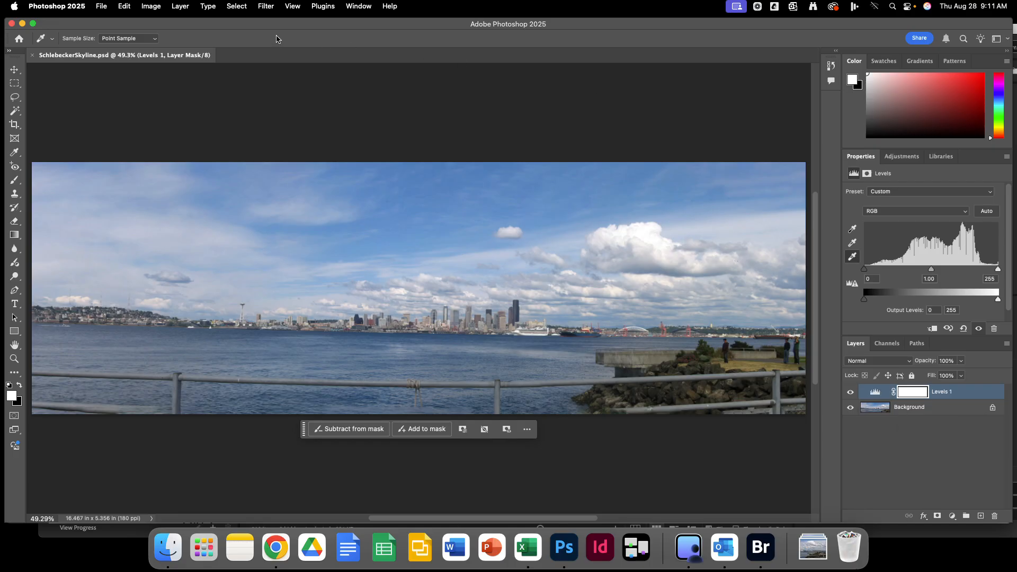
left_click(104, 8)
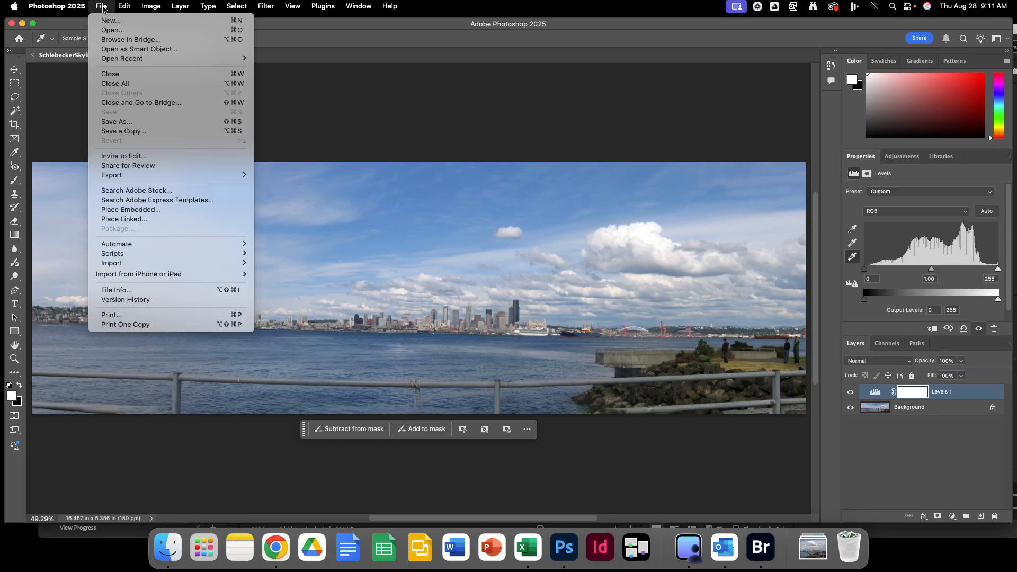
Flatten SchlebeckerSkyline.psd, merging Levels 1 into a single Background layer.
mouse_move(122, 8)
left_click(30, 192)
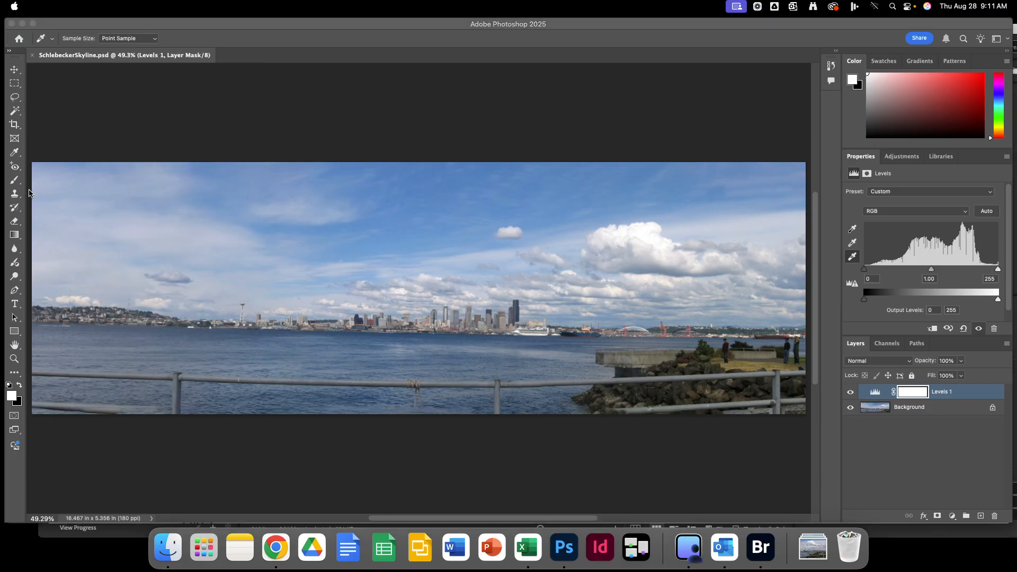
left_click(97, 59)
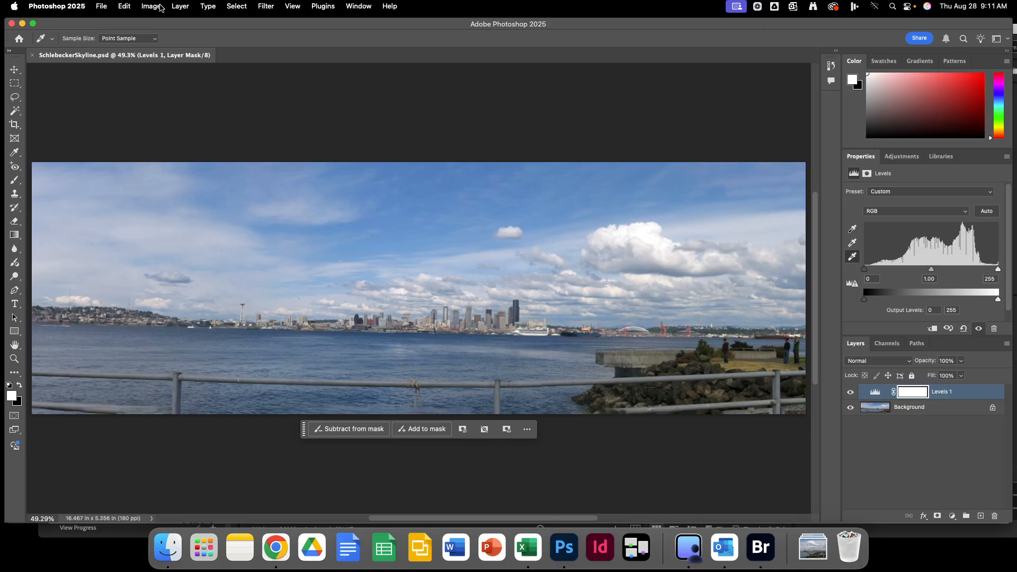
left_click(182, 7)
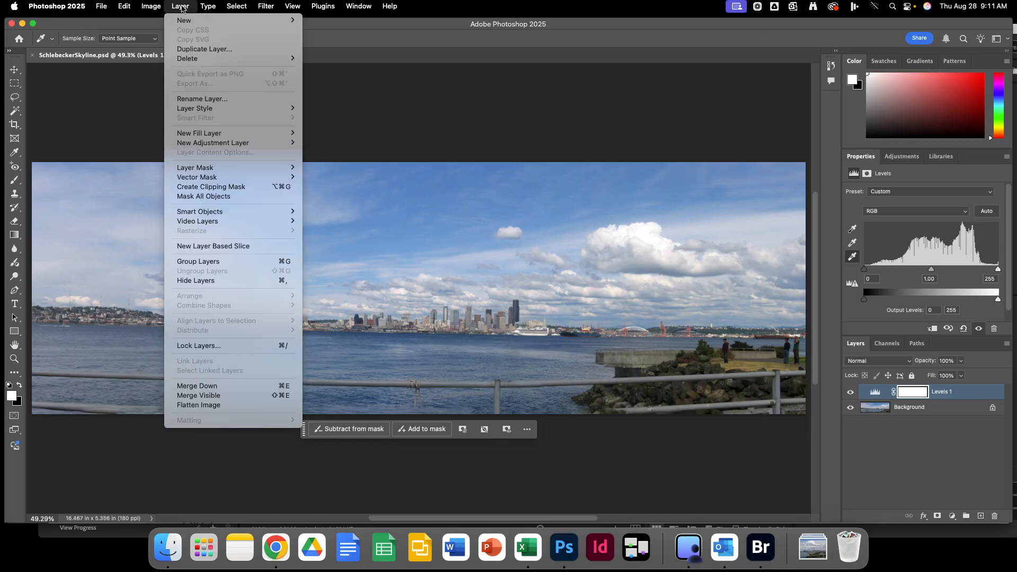
left_click(229, 405)
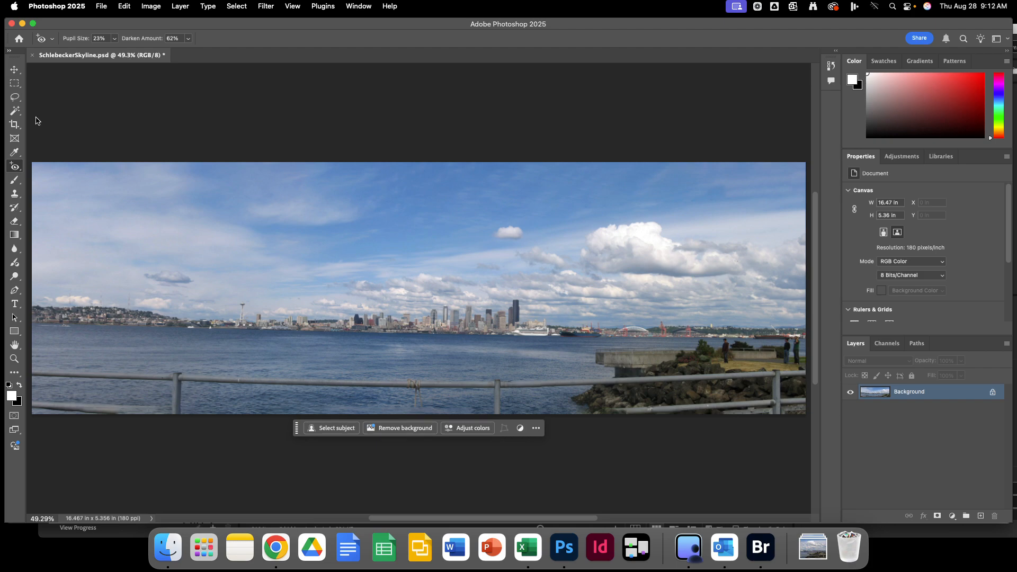
Switch to the Crop tool, leaving the crop preset unchanged.
key("super+Tab")
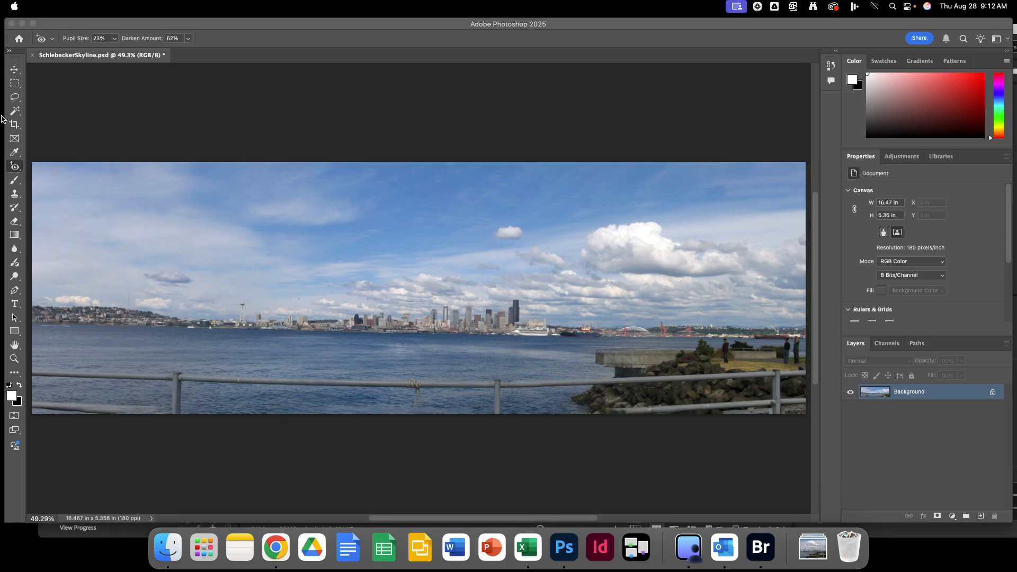
key("super+Tab")
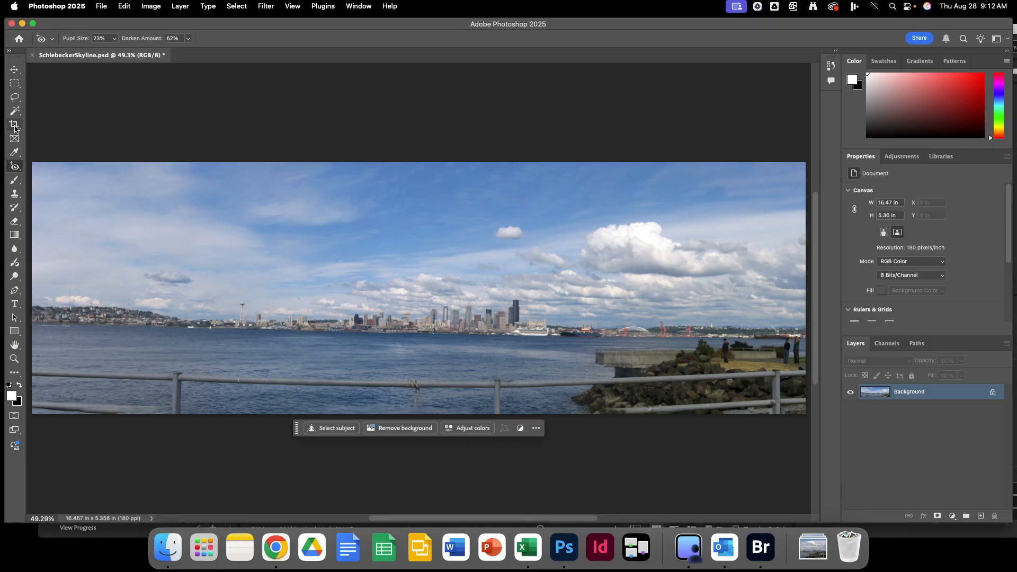
left_click(16, 128)
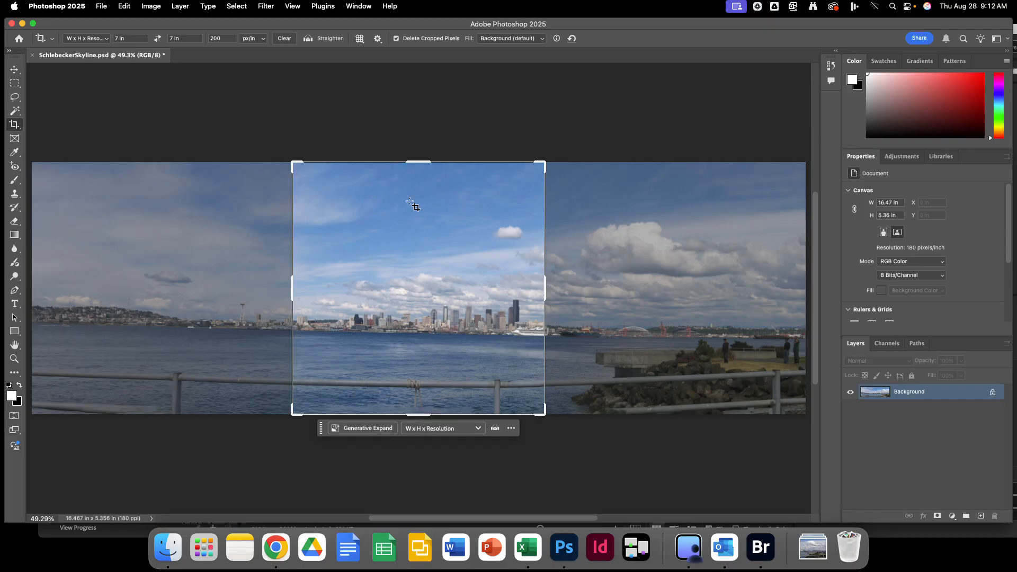
left_click(93, 38)
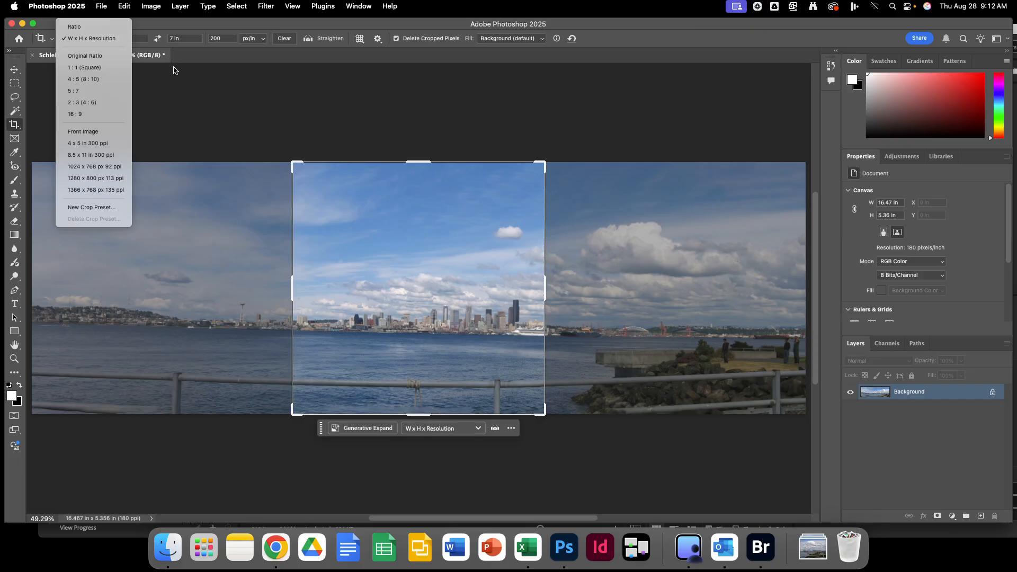
left_click(180, 86)
Clear the crop width, height and 200 resolution values and apply a 5.36 × 5.36 in square crop.
left_click_drag(138, 39, 111, 40)
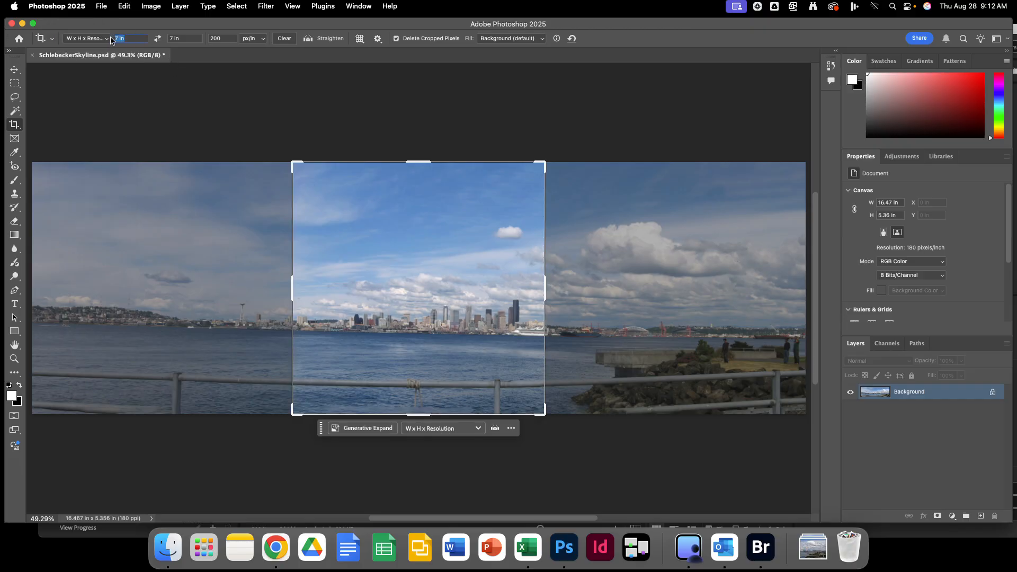
key("BackSpace")
left_click(189, 37)
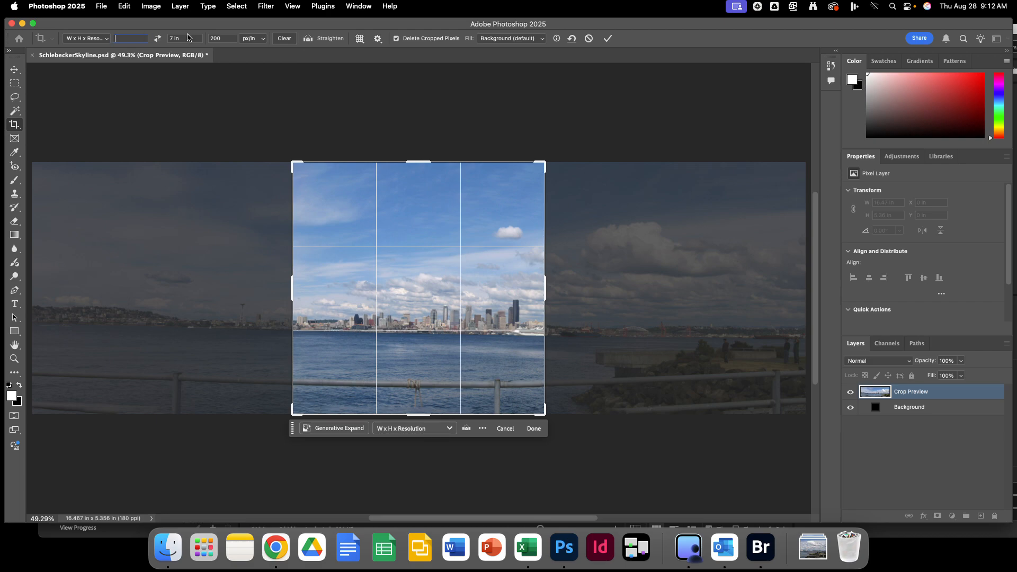
type("7")
key("Return")
key("BackSpace")
double_click(226, 38)
key("BackSpace")
left_click(608, 39)
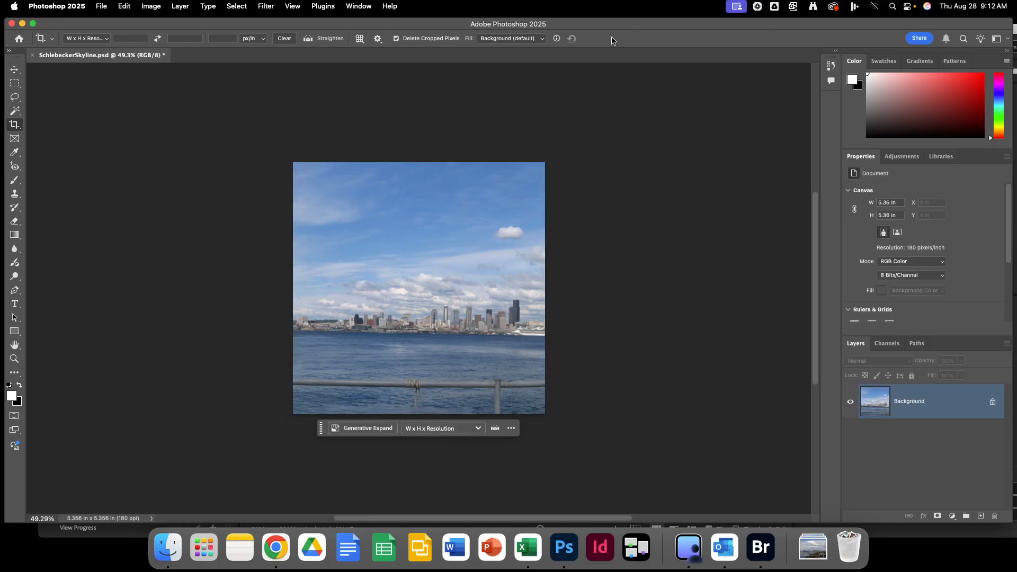
Undo the square crop, restoring the full 16.47 × 5.36 in panorama, and reselect the Crop tool.
left_click(125, 8)
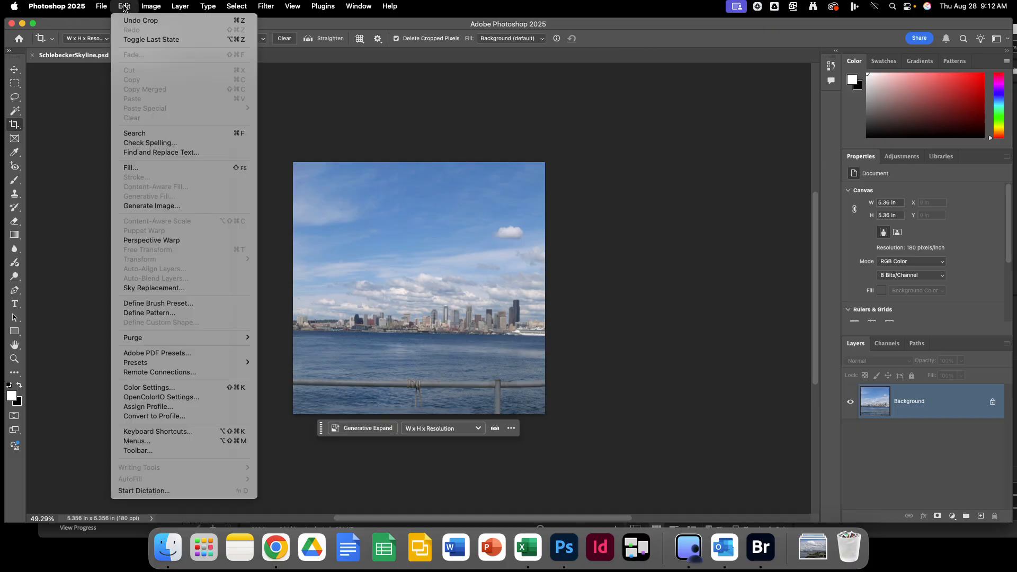
left_click(129, 20)
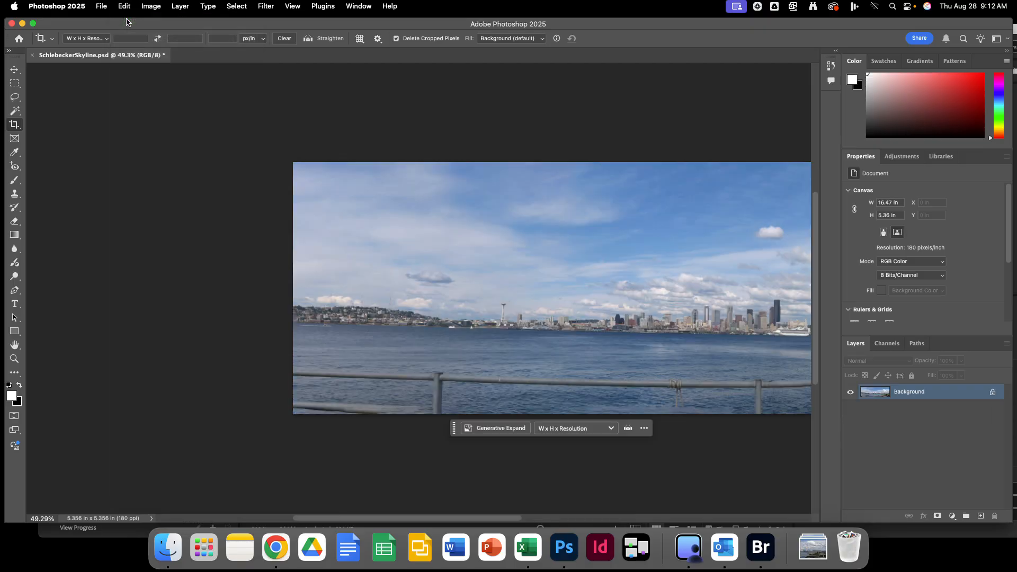
left_click(14, 346)
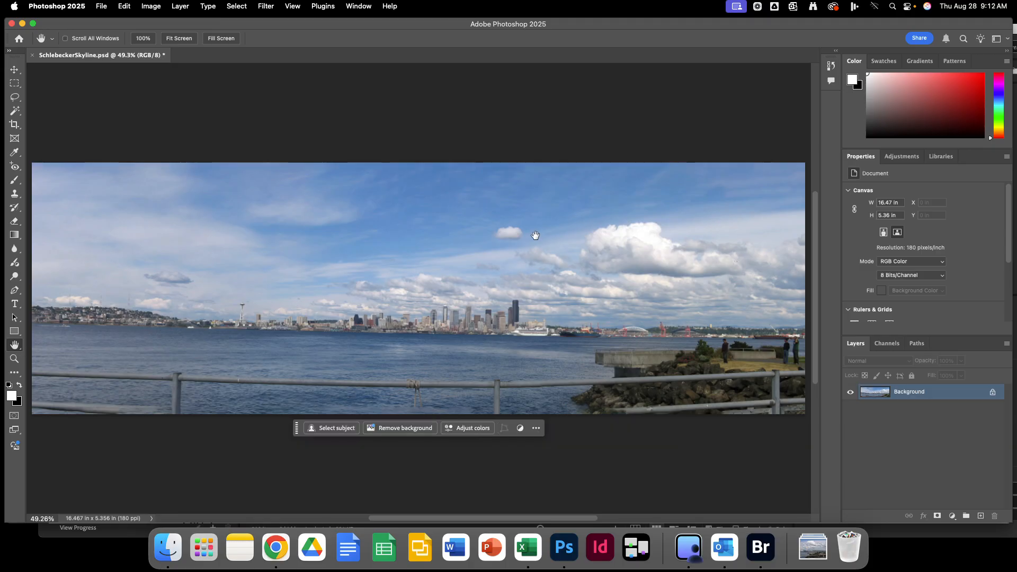
left_click(15, 125)
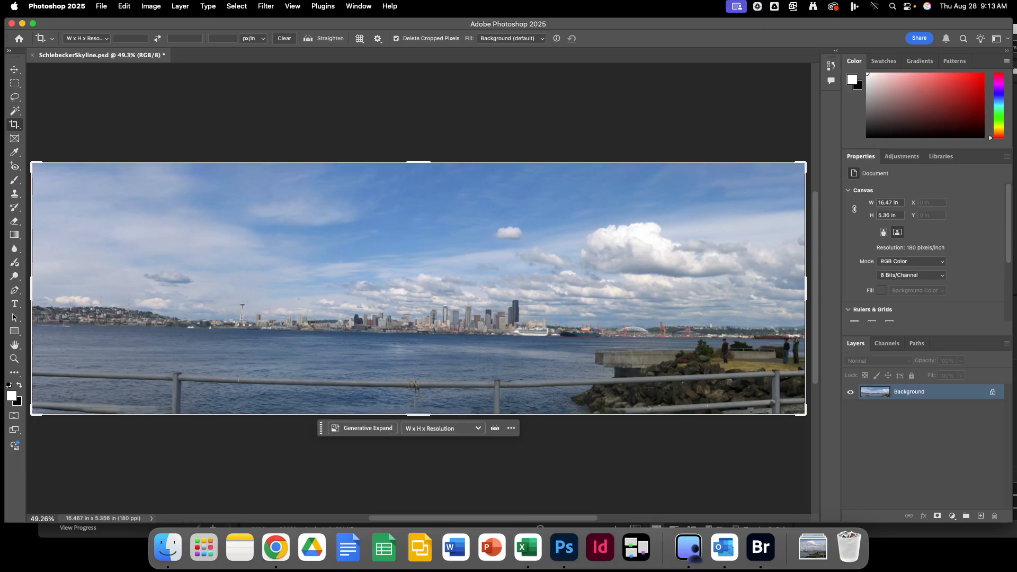
Set the crop to Straighten mode with Content-Aware Fill for empty areas.
key("super+shift+s")
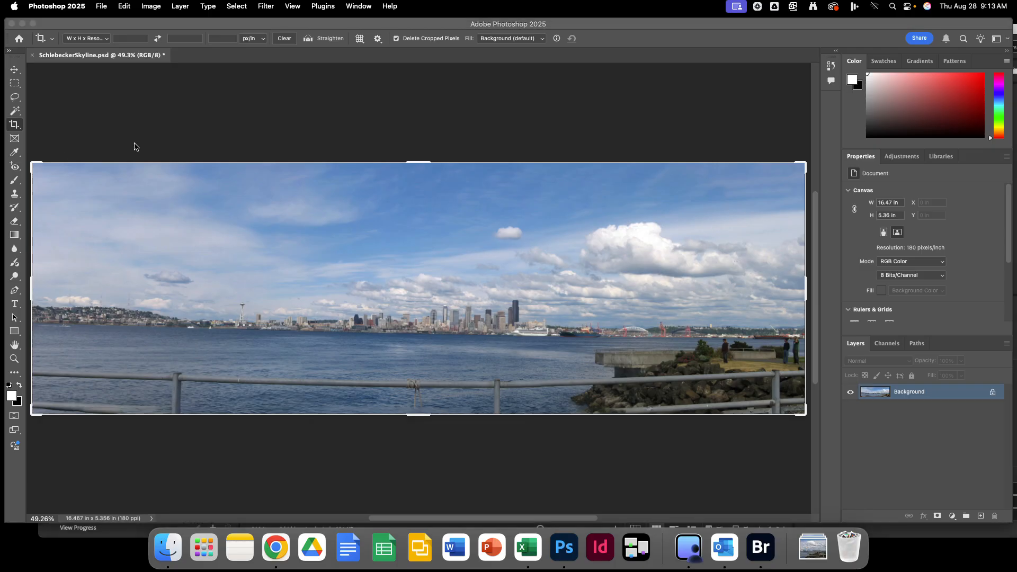
left_click(131, 57)
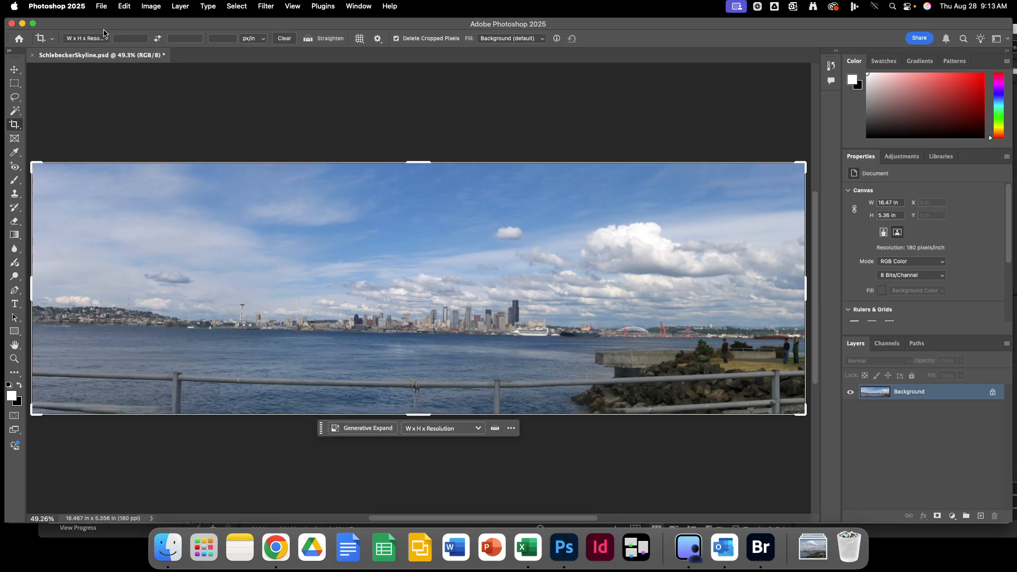
left_click(335, 44)
left_click(539, 41)
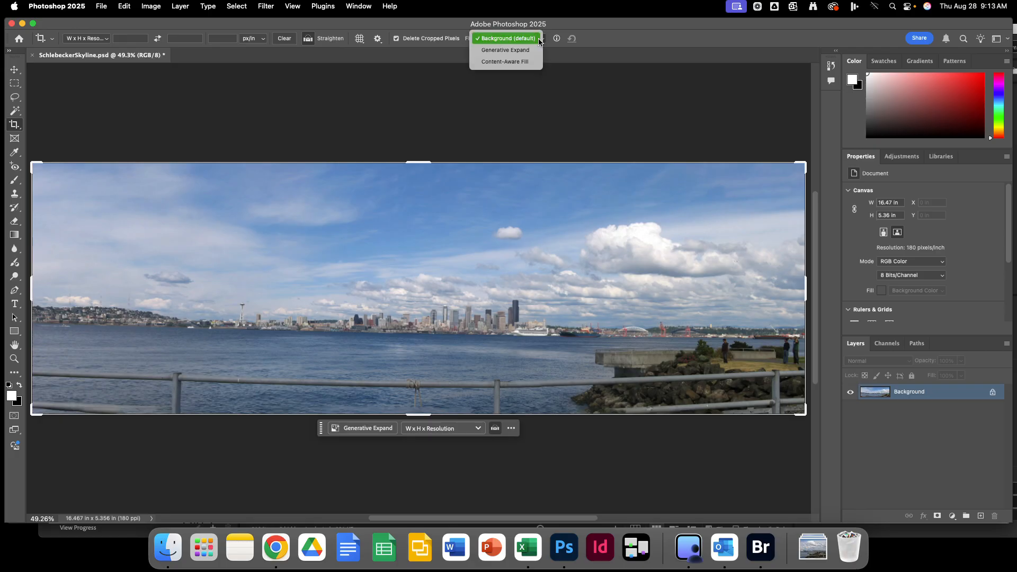
left_click(534, 62)
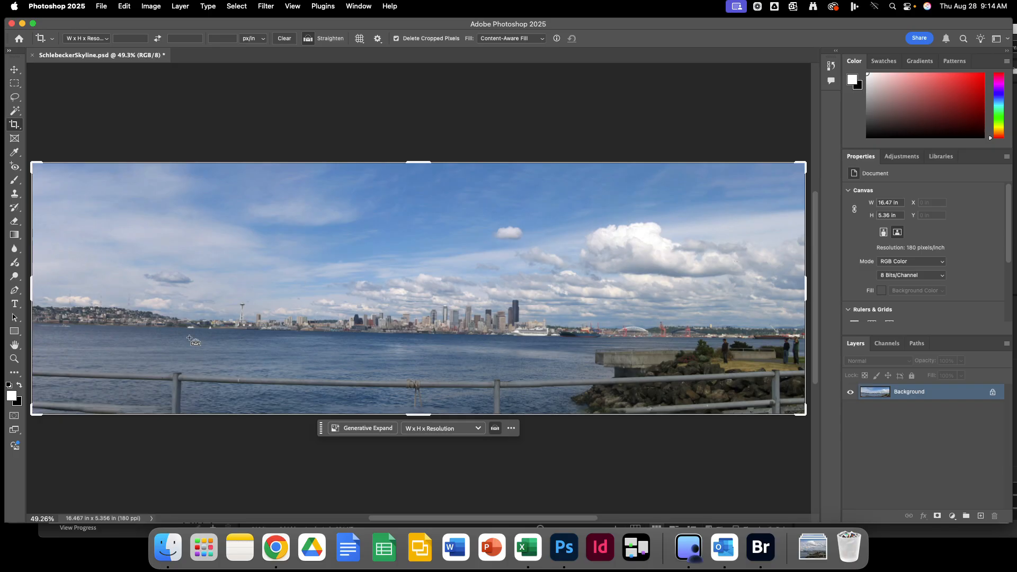
Level the panorama about 2.5° by tracing the horizon, then apply the crop.
left_click_drag(32, 326, 804, 343)
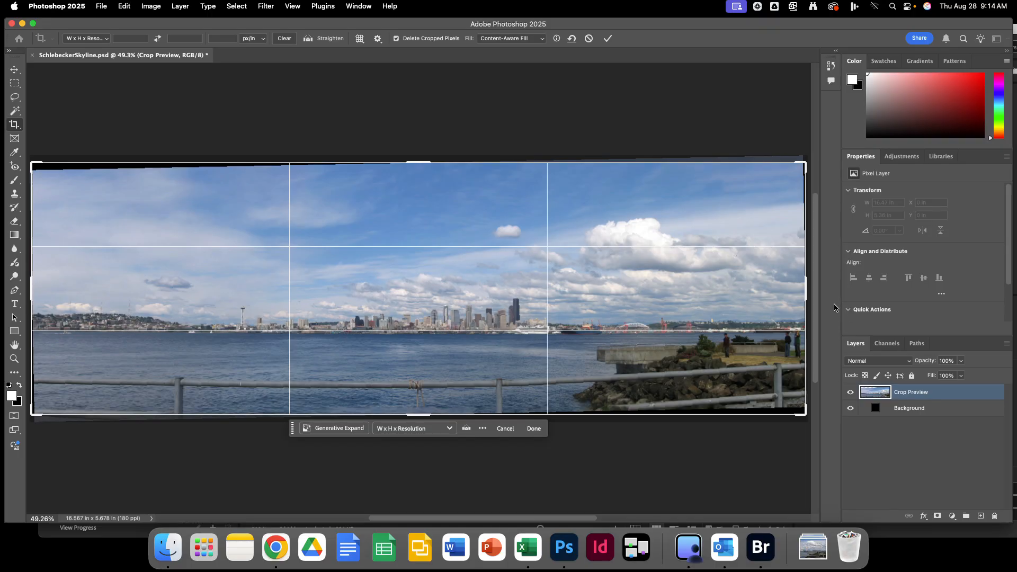
left_click(607, 38)
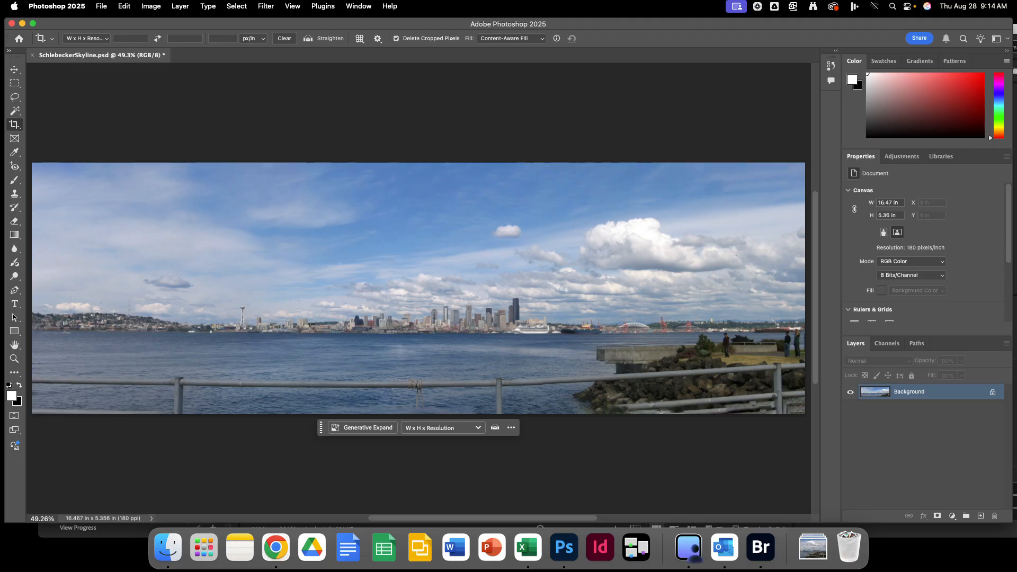
key("super+s")
left_click(14, 124)
Crop the panorama to 16.47 × 4.68 in, trimming thin strips from the top and bottom edges.
left_click_drag(34, 166, 808, 393)
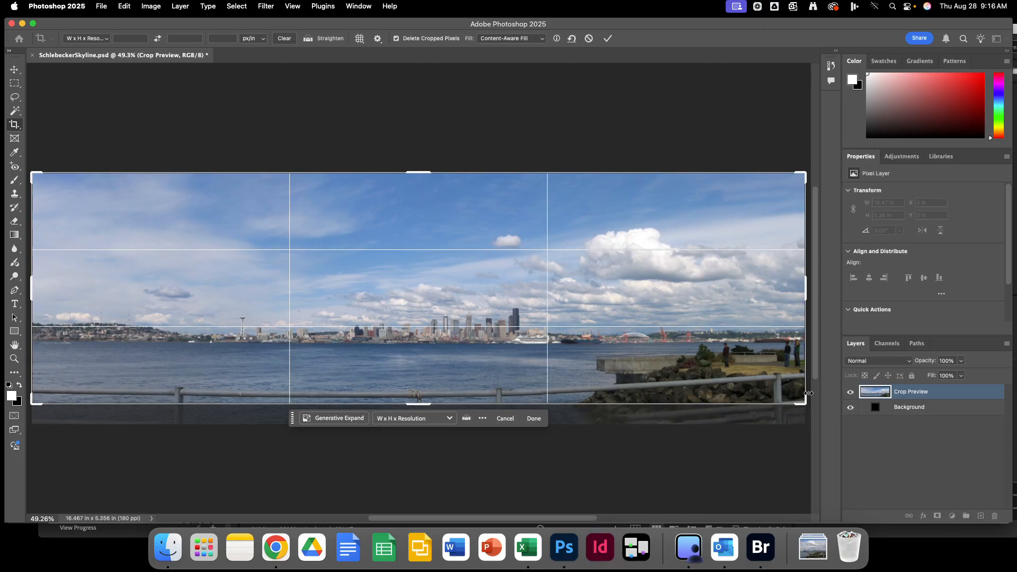
mouse_move(420, 403)
left_mouse_down()
mouse_move(423, 412)
mouse_move(424, 405)
left_mouse_up()
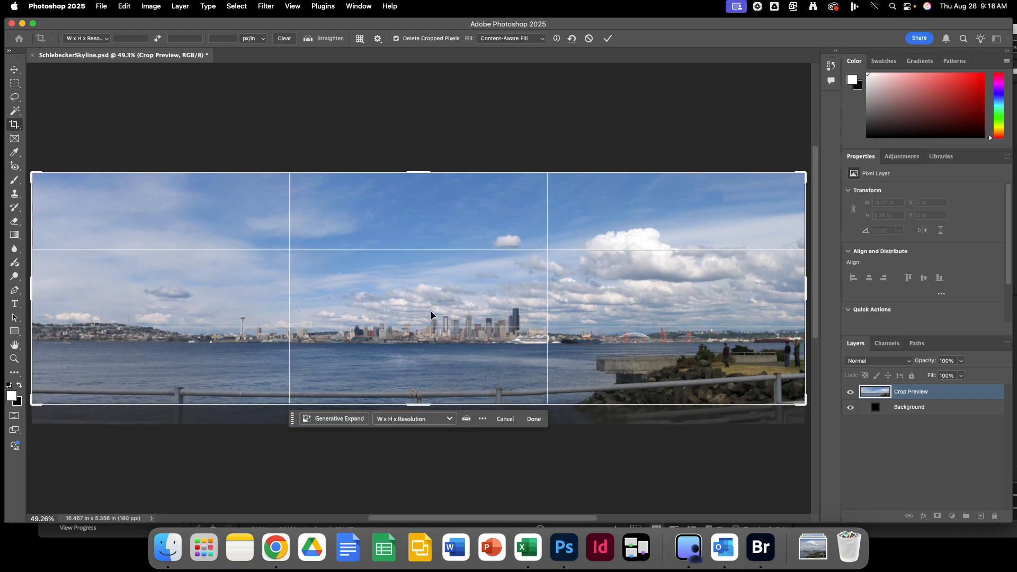
left_click_drag(414, 172, 423, 177)
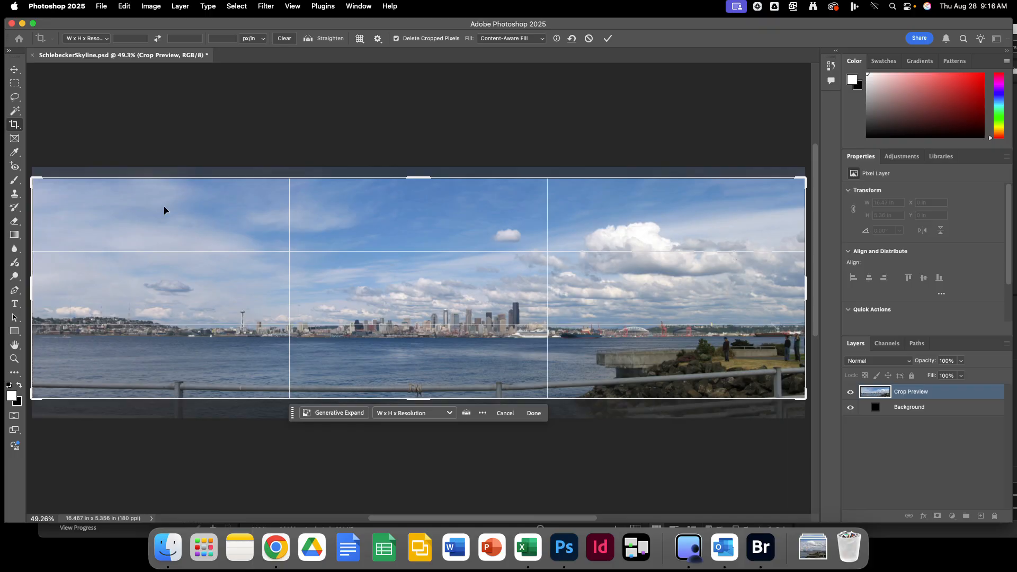
left_click(608, 42)
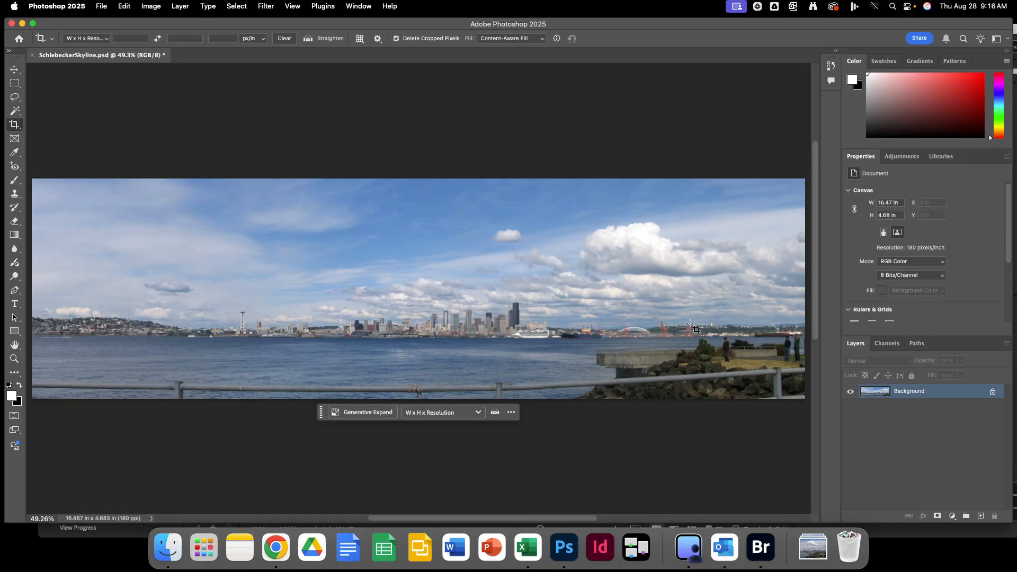
Save SchlebeckerSkyline.psd and close the document.
left_click(101, 7)
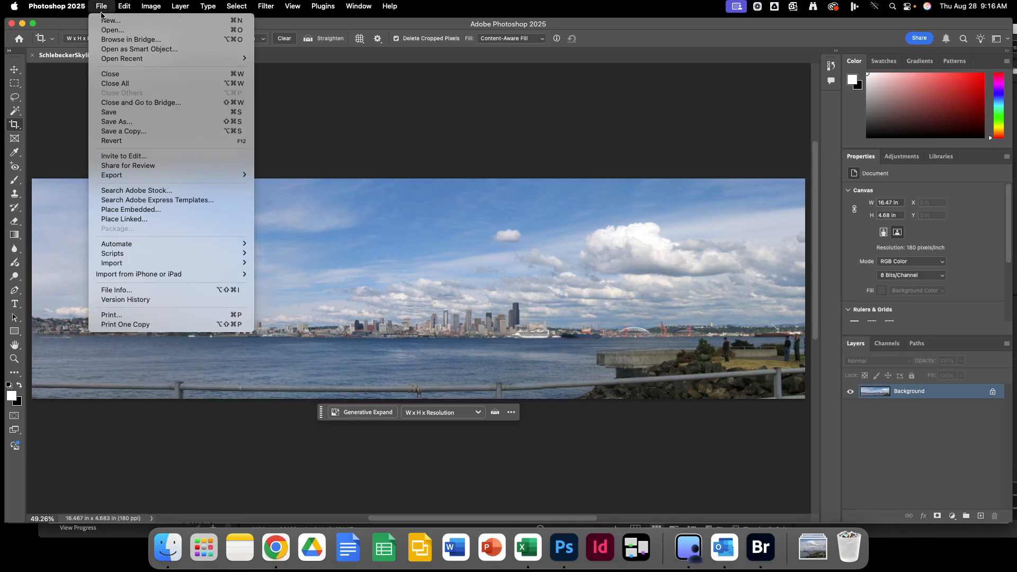
left_click(111, 111)
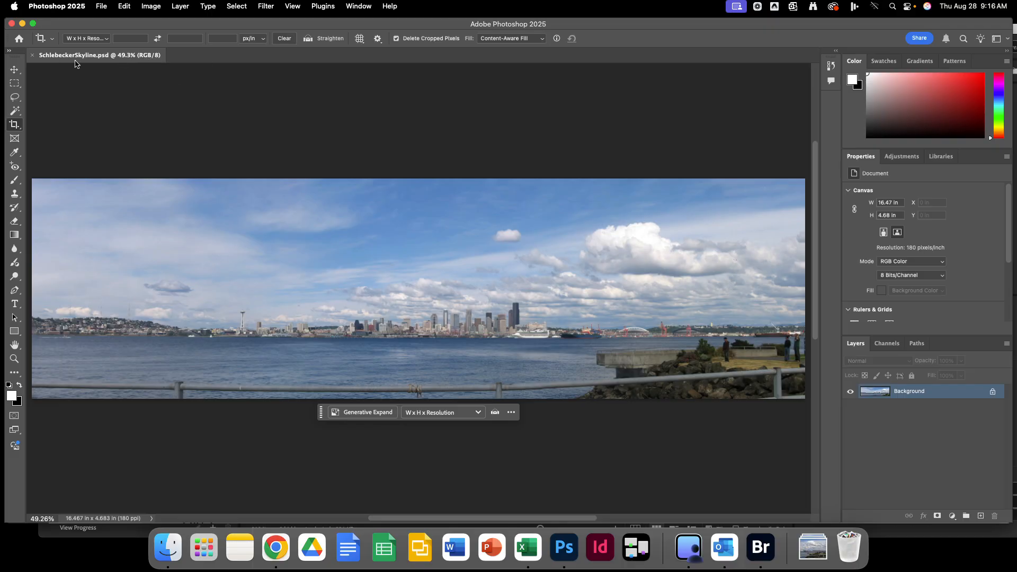
left_click(31, 57)
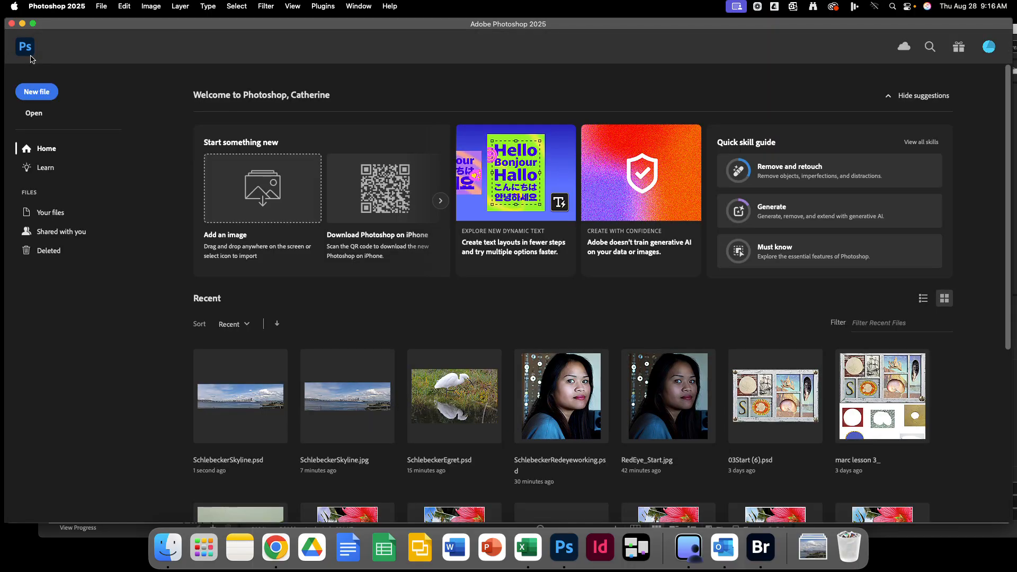